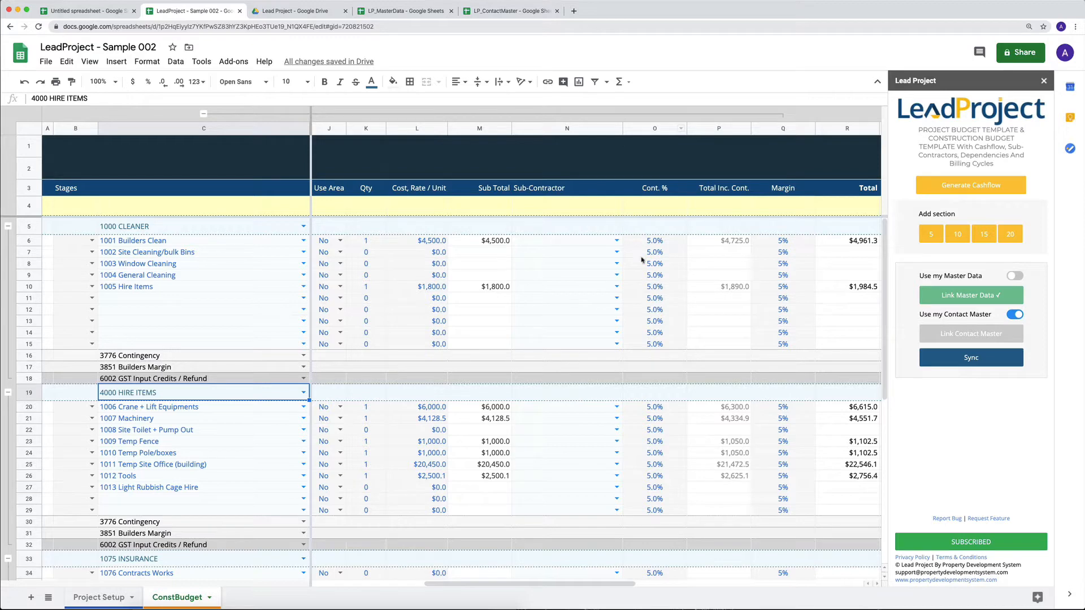
# - Collapse the column group holding the GST, GST Amt and Sub Total xGST columns in the ConstBudget sheet
pyautogui.hscroll(5, 673, 263)
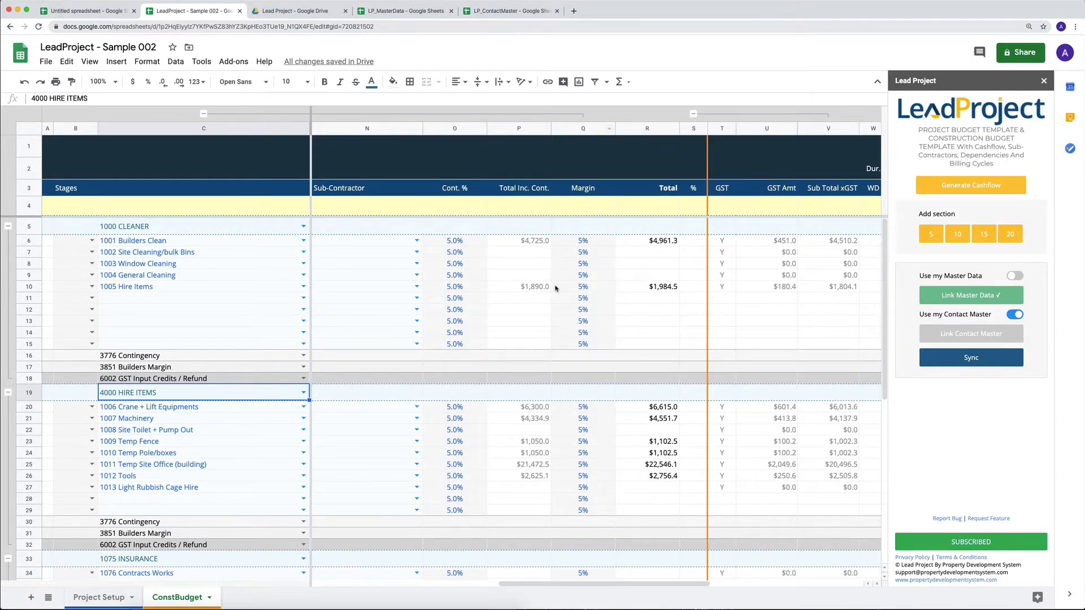
pyautogui.hscroll(3, 568, 265)
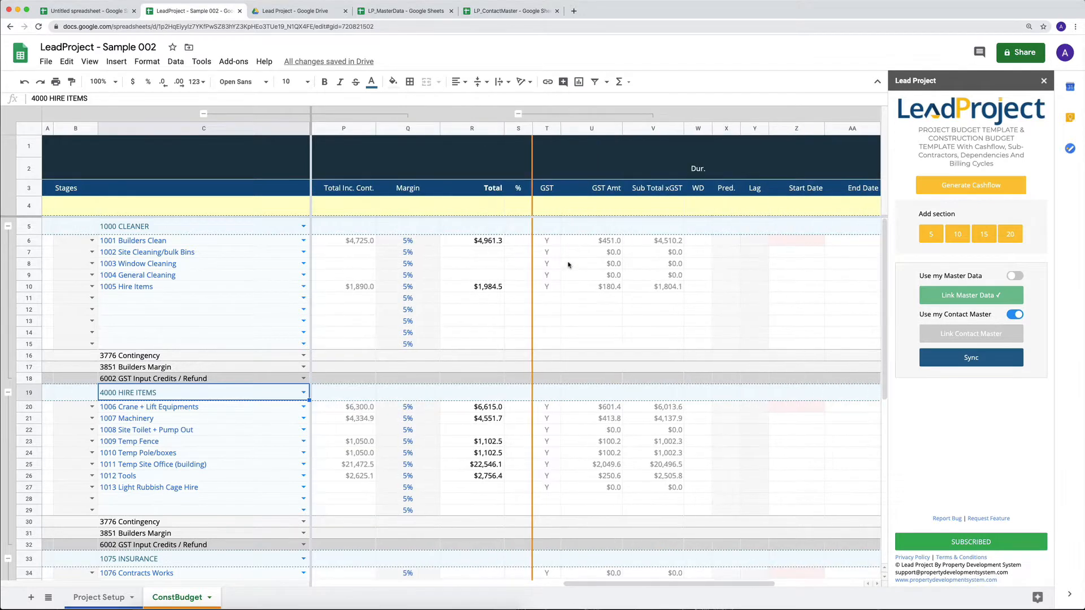
pyautogui.click(520, 115)
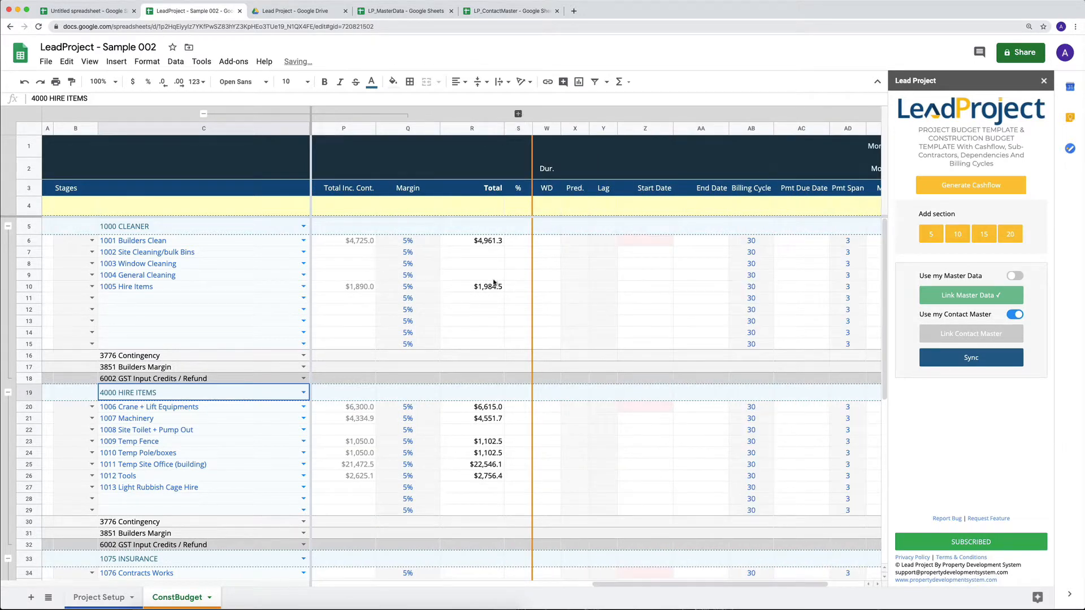
pyautogui.hscroll(3, 487, 282)
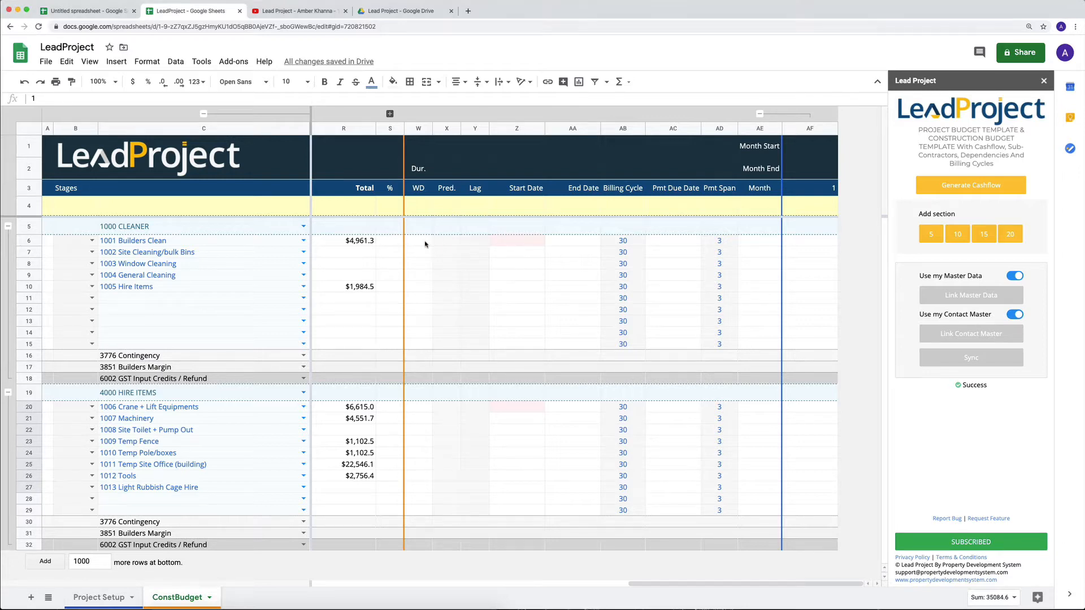
# - Set the 1001 Builders Clean duration to 1 working day and its start date to 2-Mar-20, the budget start date from Project Setup
pyautogui.click(422, 242)
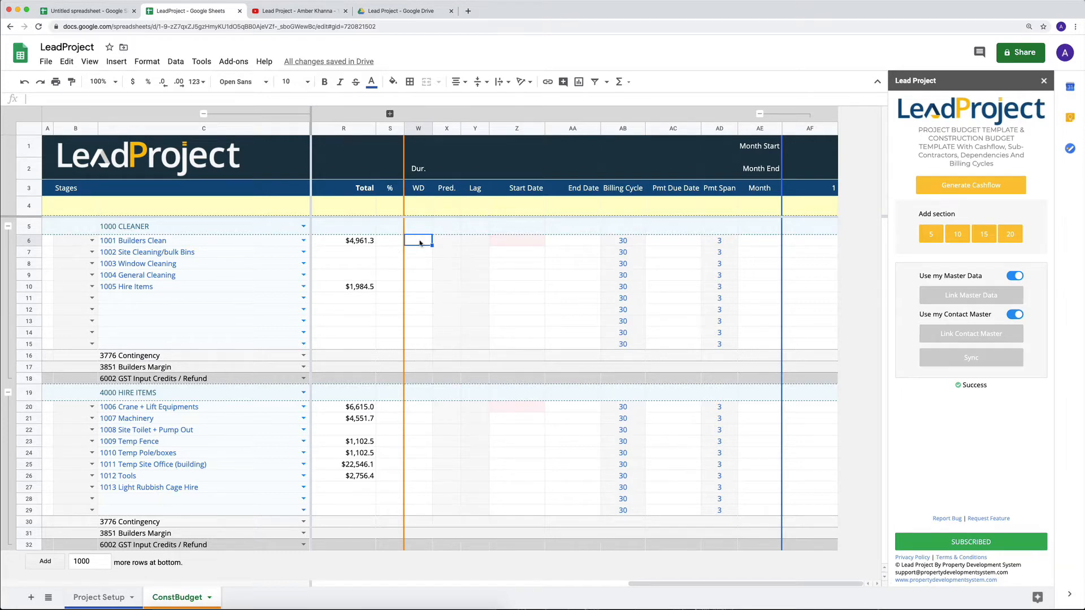
pyautogui.write('1')
pyautogui.click(518, 247)
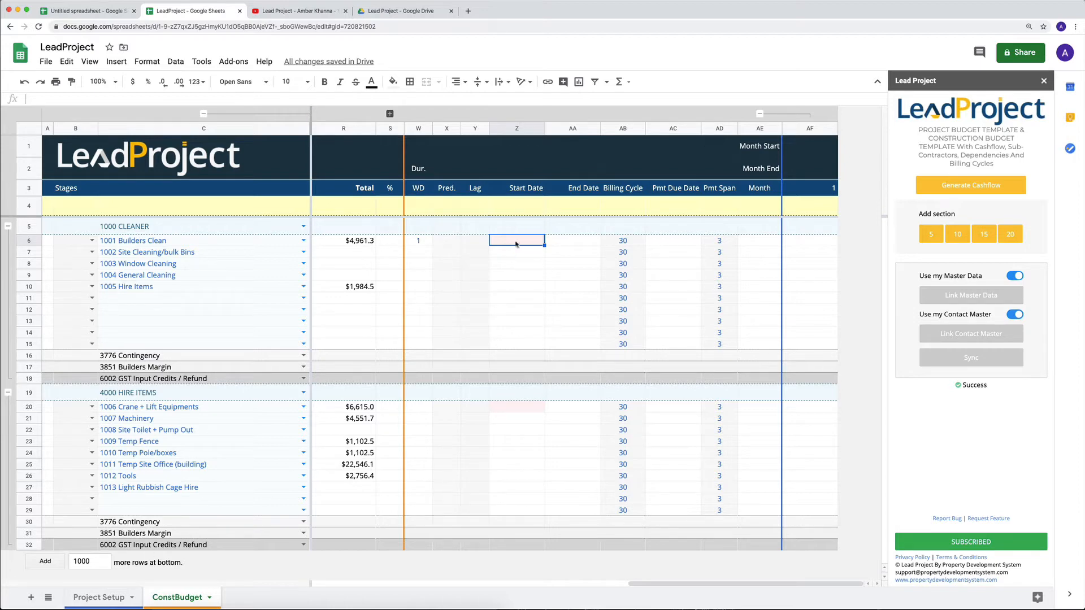
pyautogui.click(101, 598)
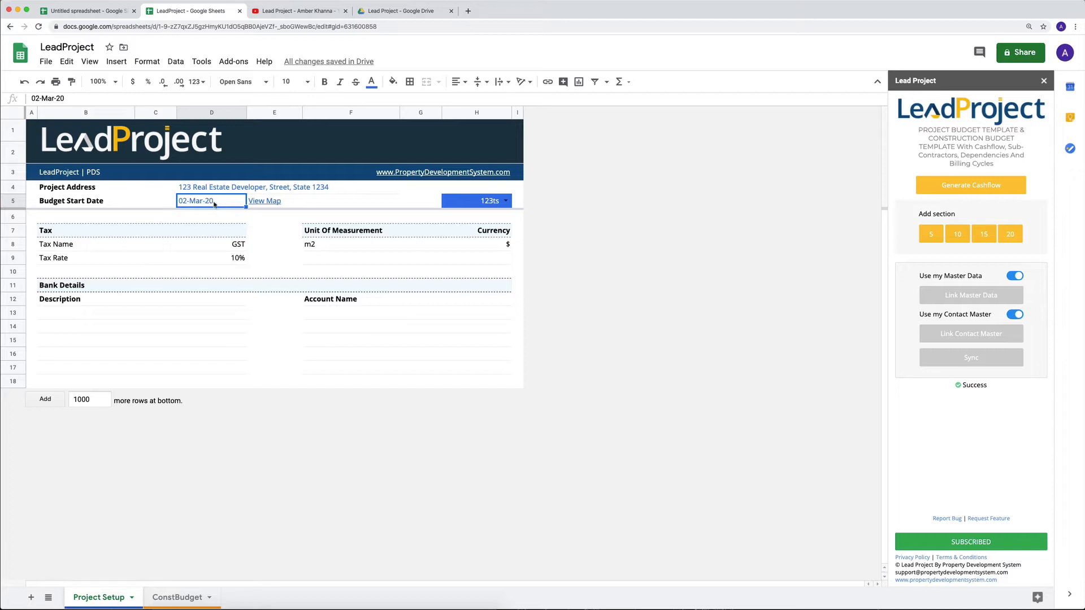
pyautogui.click(175, 597)
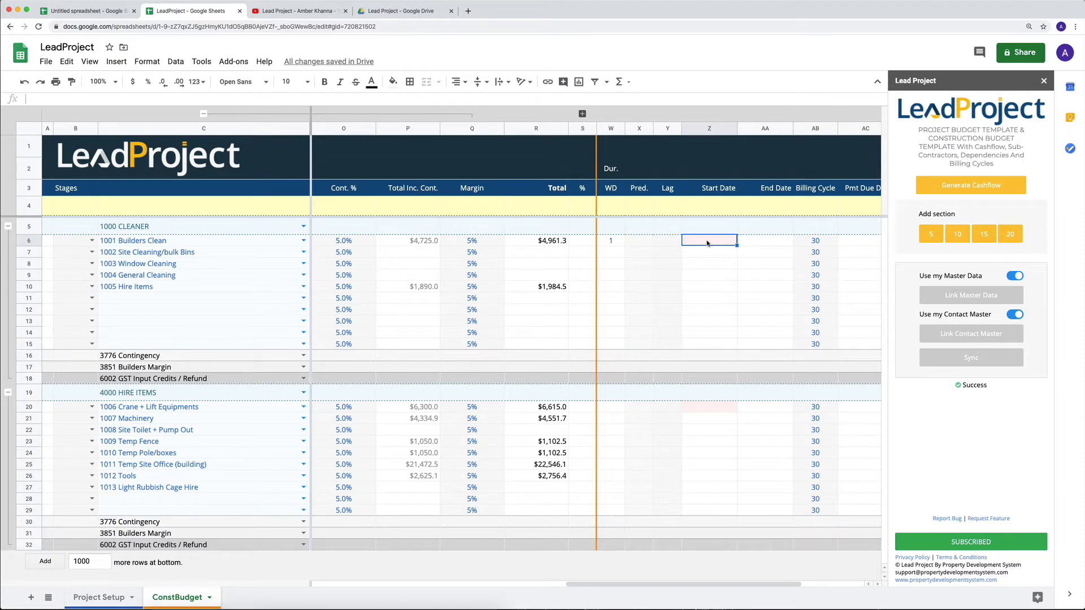
pyautogui.write('2-mar-20')
pyautogui.press('Return')
pyautogui.press('Up')
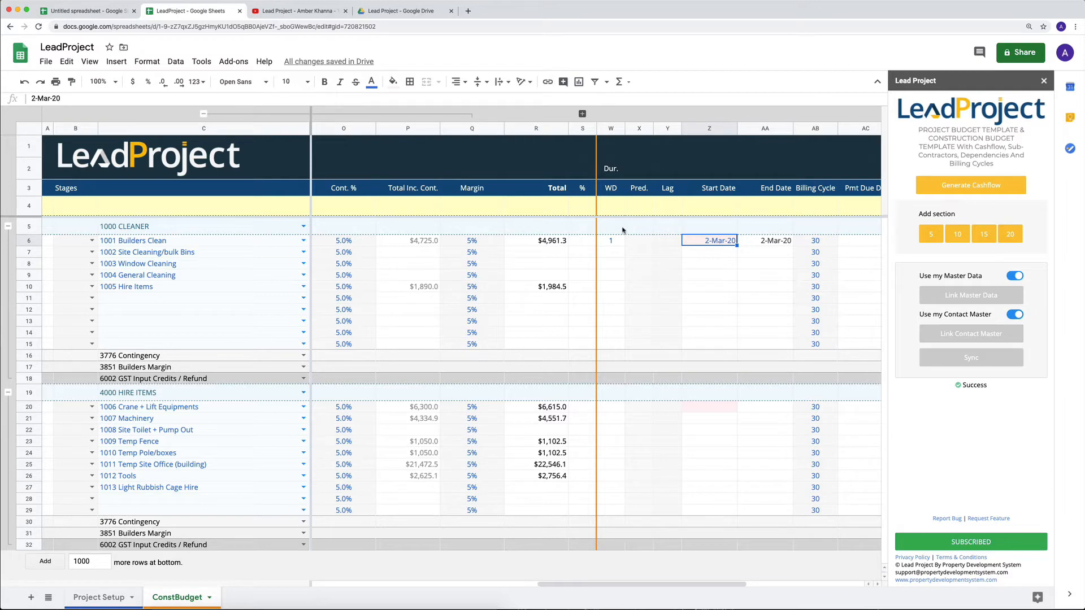
# - Compare the budget start date in Project Setup with the Builders Clean start date in ConstBudget
pyautogui.click(100, 597)
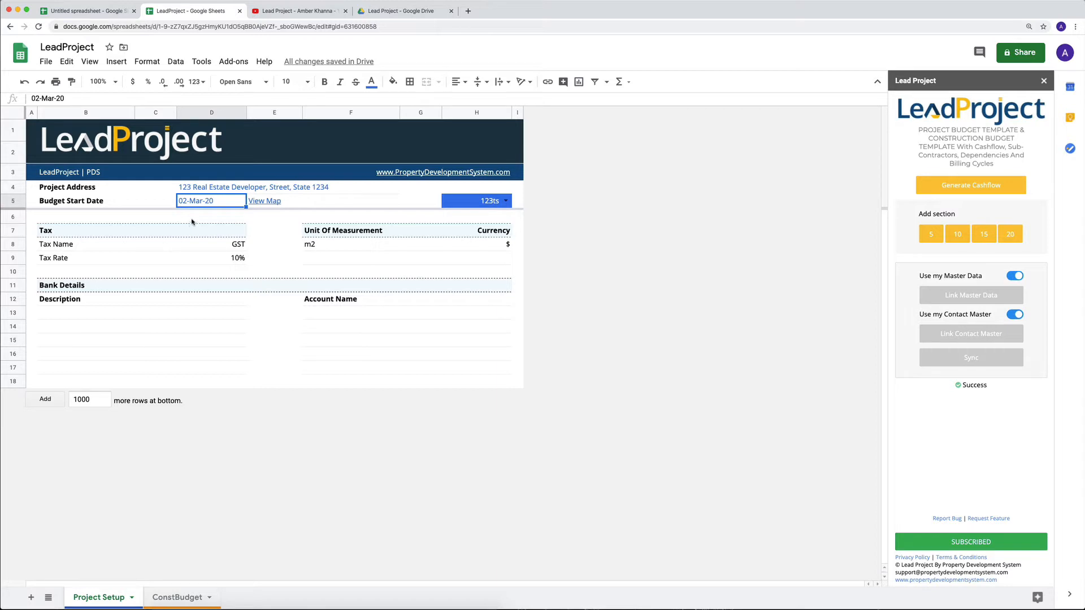
pyautogui.click(163, 598)
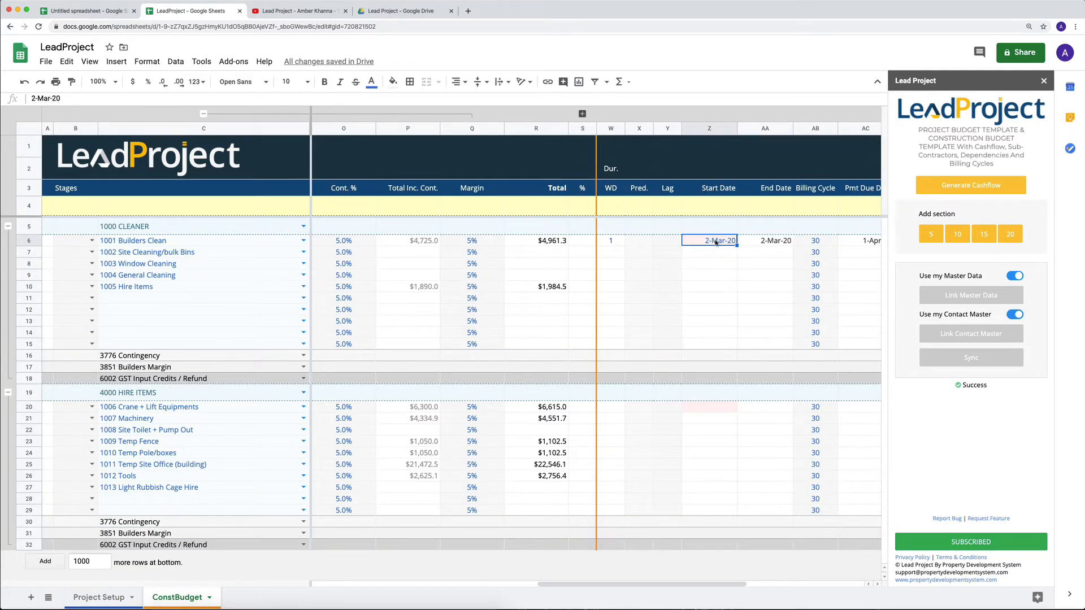
pyautogui.click(98, 598)
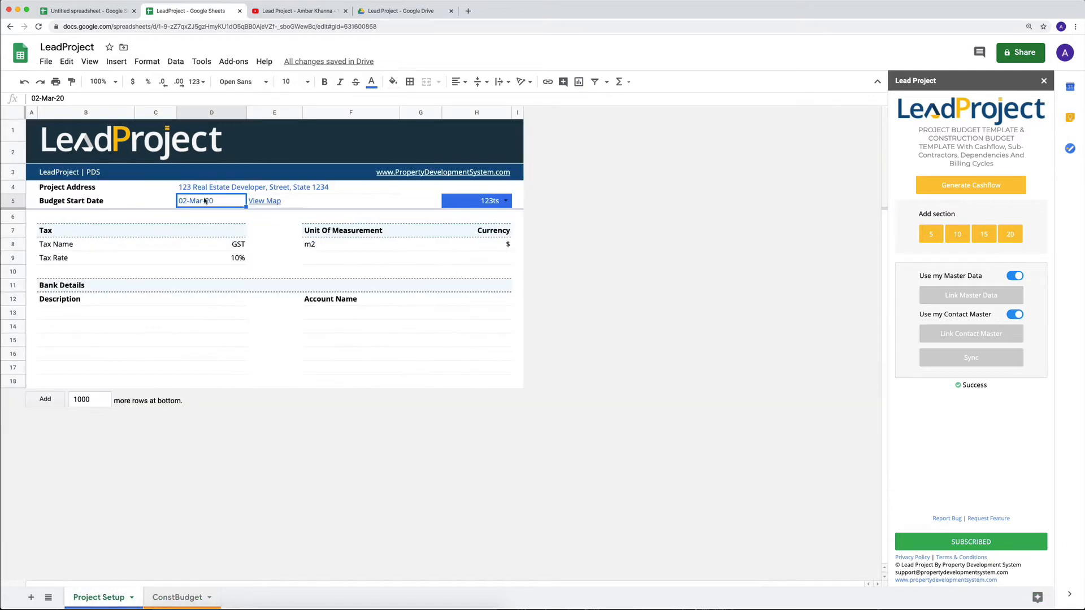
pyautogui.click(176, 596)
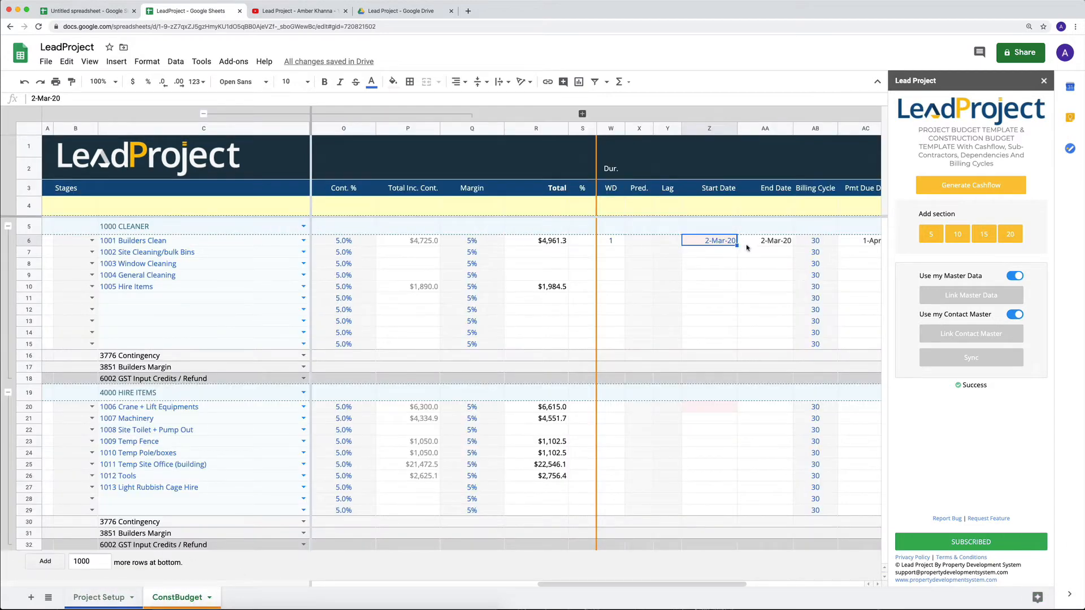
pyautogui.hscroll(3, 717, 248)
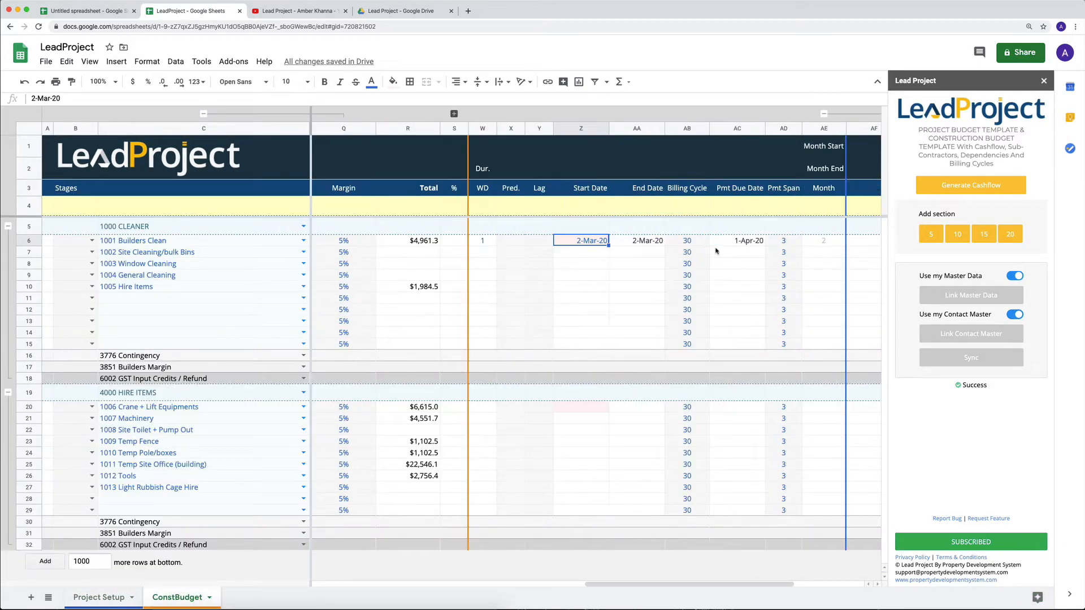
# - Generate the cashflow from the Builders Clean schedule with the Lead Project add-on
pyautogui.click(485, 241)
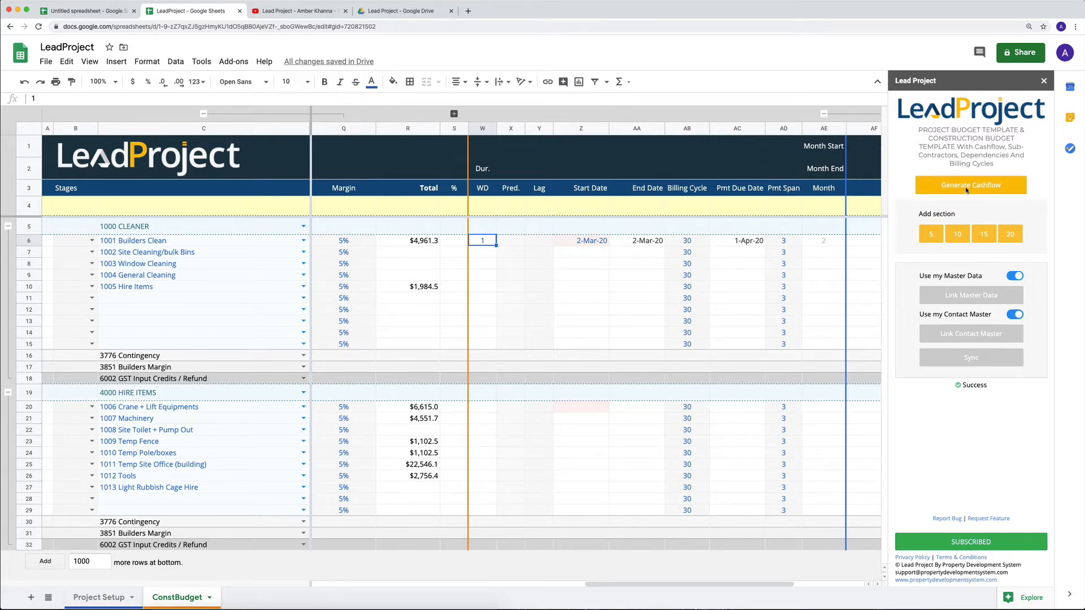
pyautogui.hscroll(1, 656, 262)
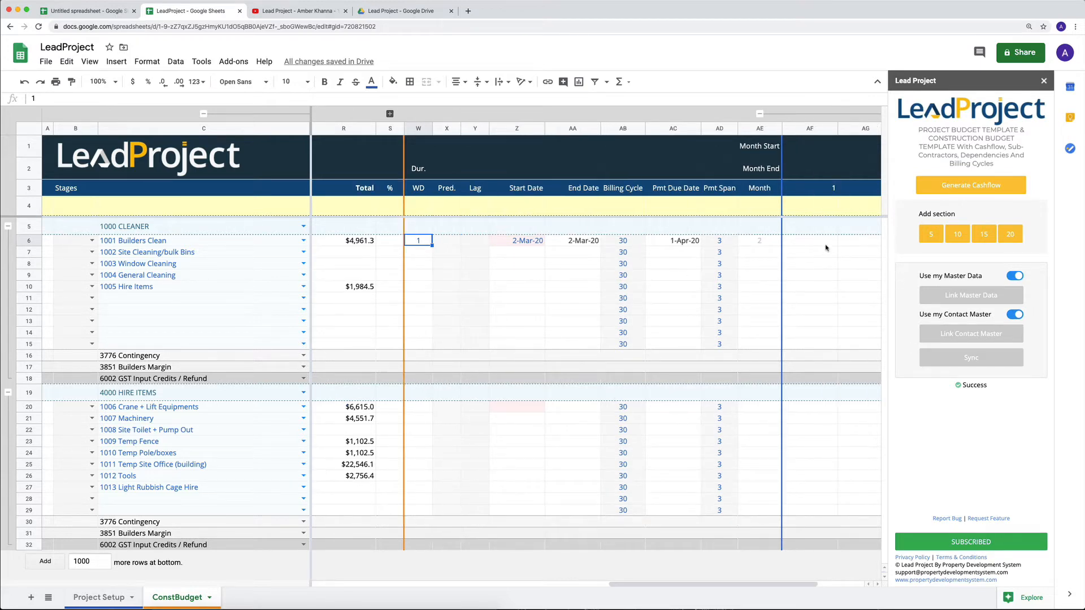
pyautogui.hscroll(-5, 387, 425)
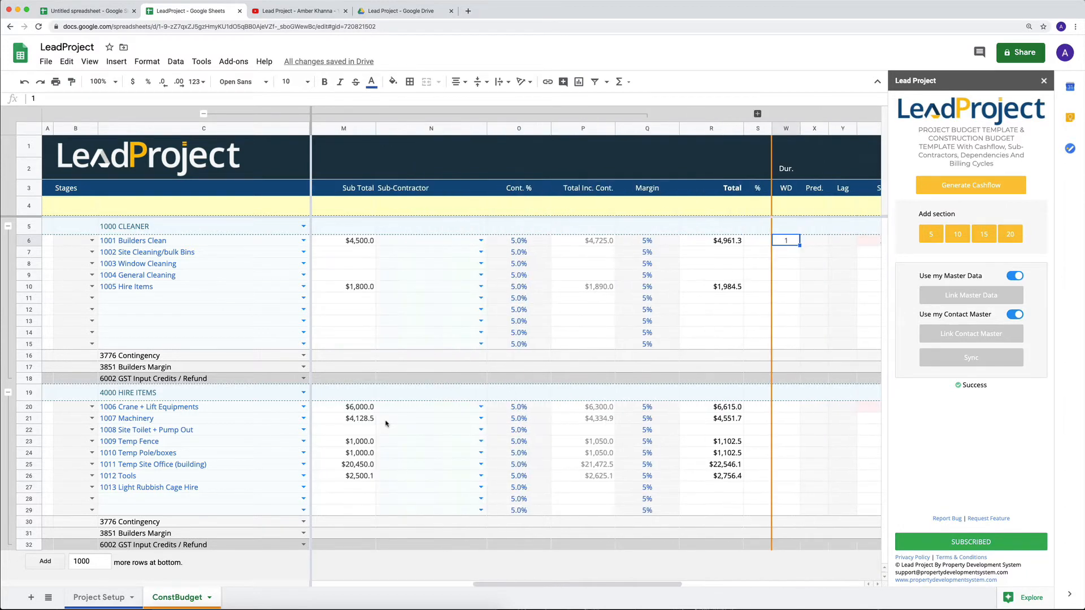
pyautogui.hscroll(5, 506, 464)
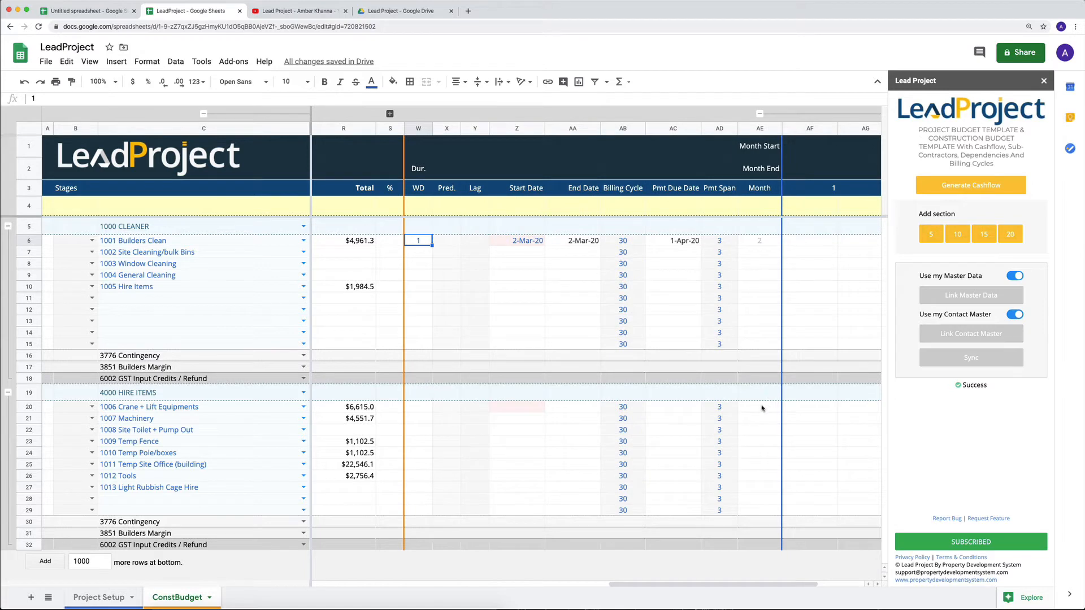
pyautogui.click(980, 189)
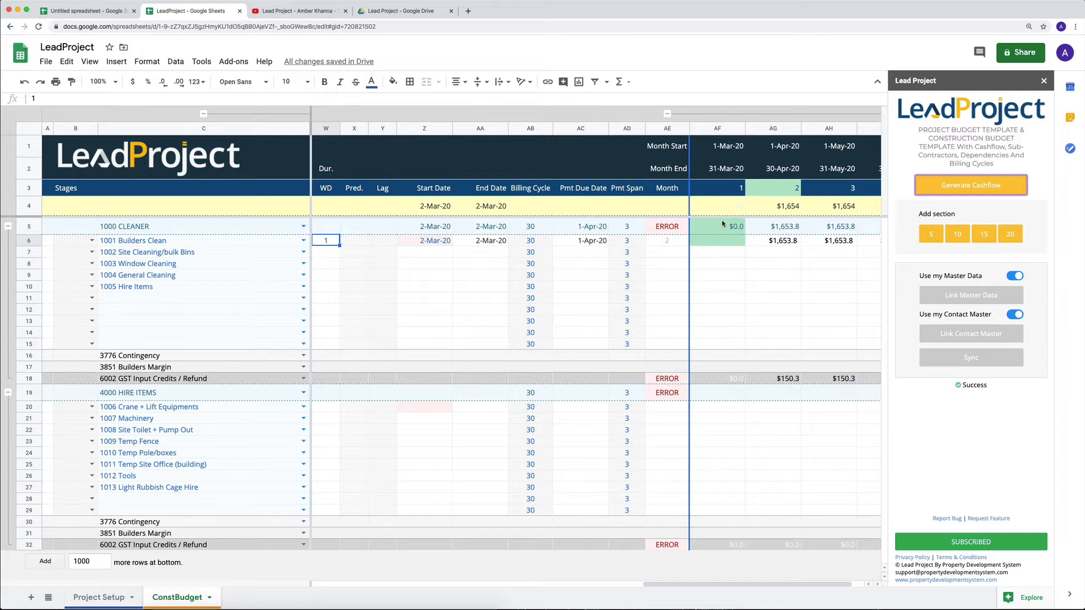
# - Examine how the generated cashflow spreads the Builders Clean total across the monthly columns, starting with month 1
pyautogui.click(724, 130)
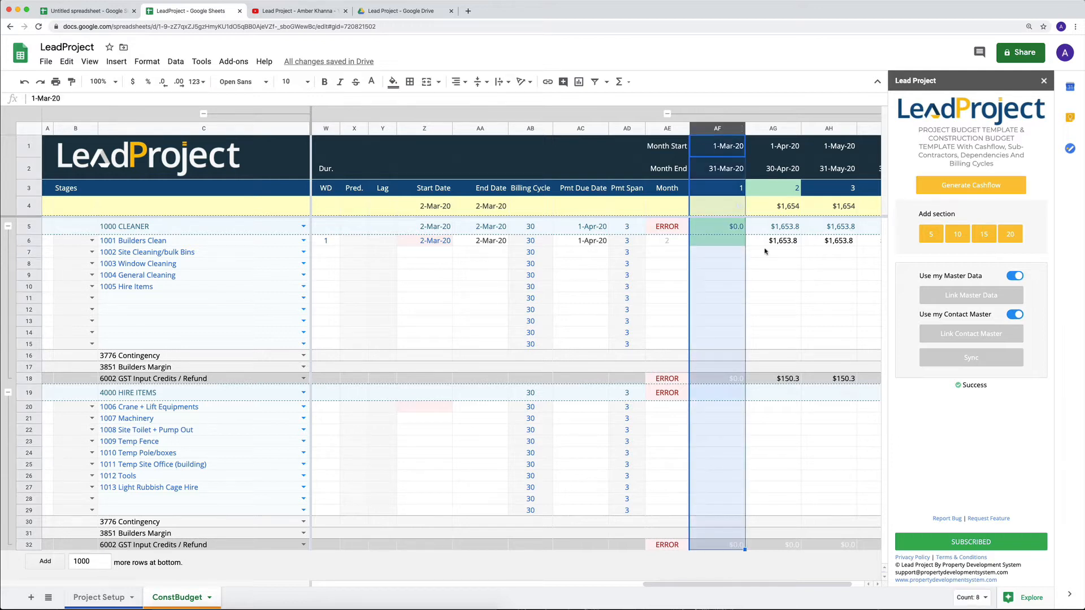
pyautogui.hscroll(2, 765, 251)
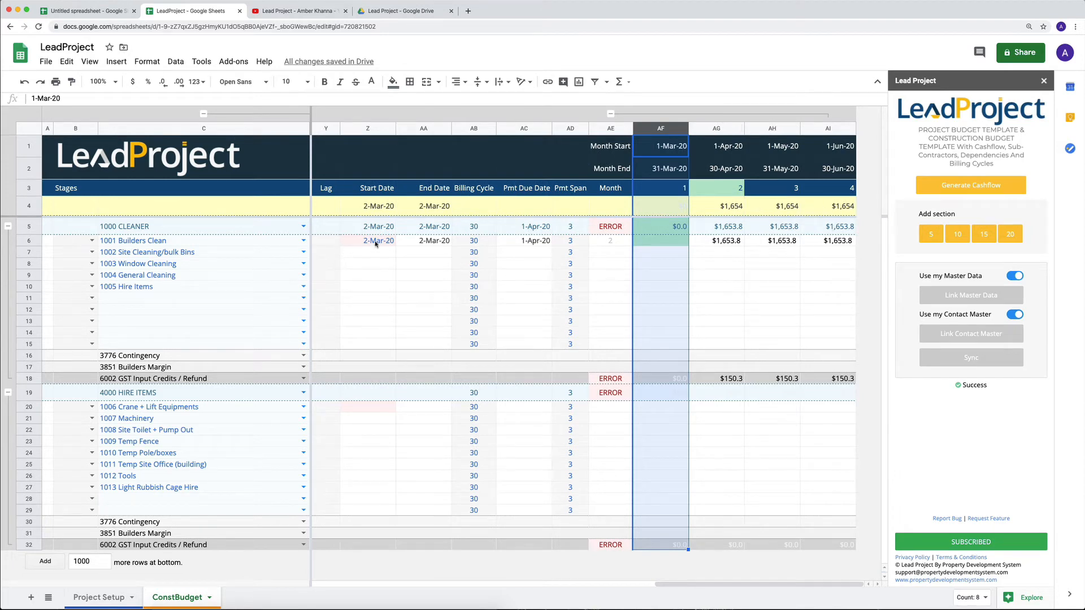
pyautogui.hscroll(-10, 376, 243)
pyautogui.hscroll(2, 683, 247)
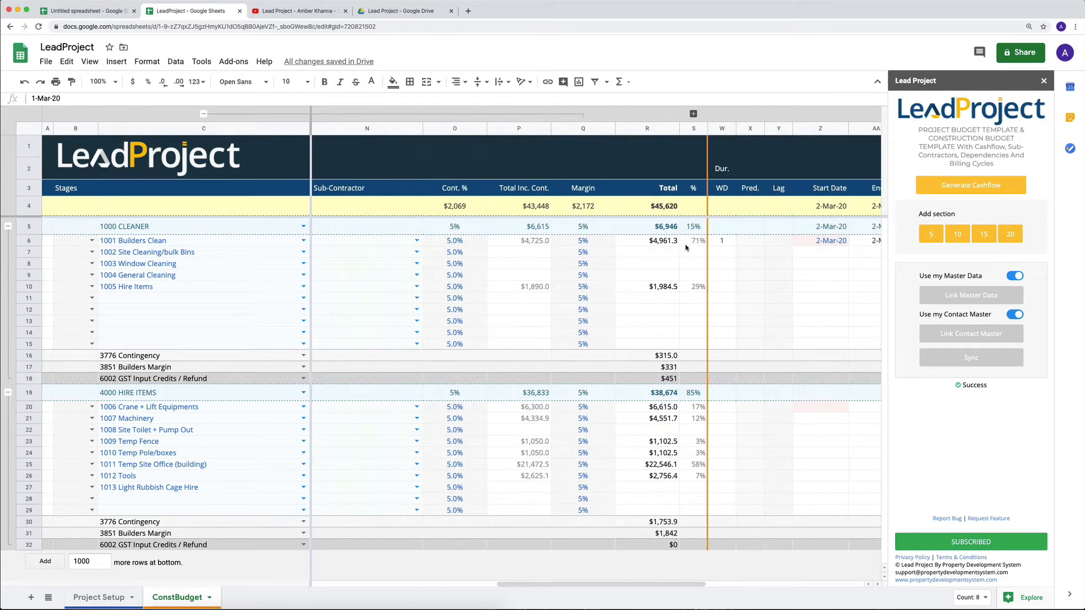
pyautogui.hscroll(5, 685, 247)
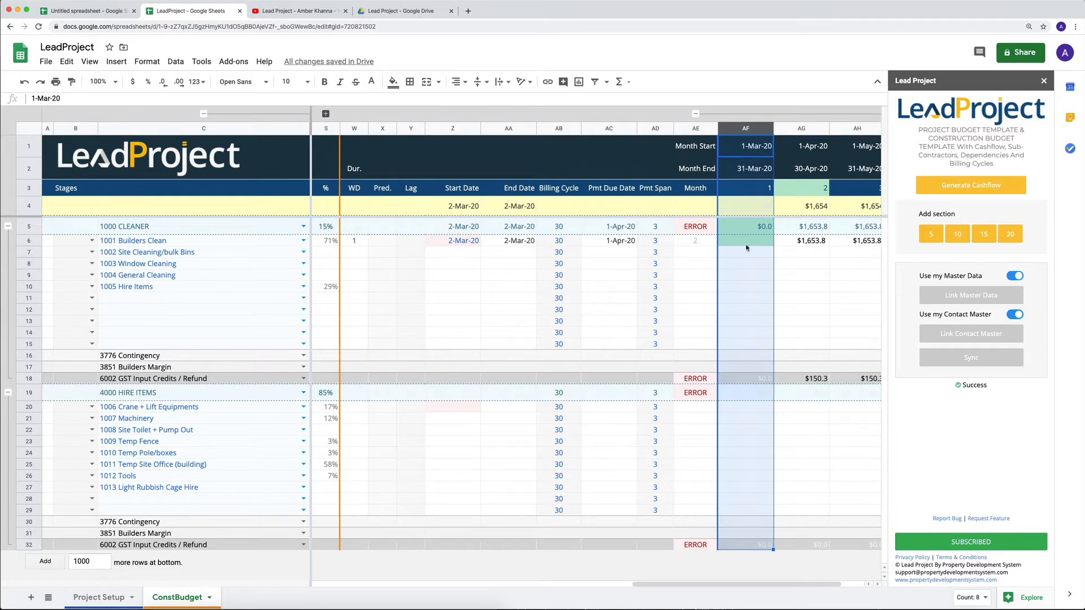
pyautogui.click(746, 247)
pyautogui.hscroll(2, 823, 253)
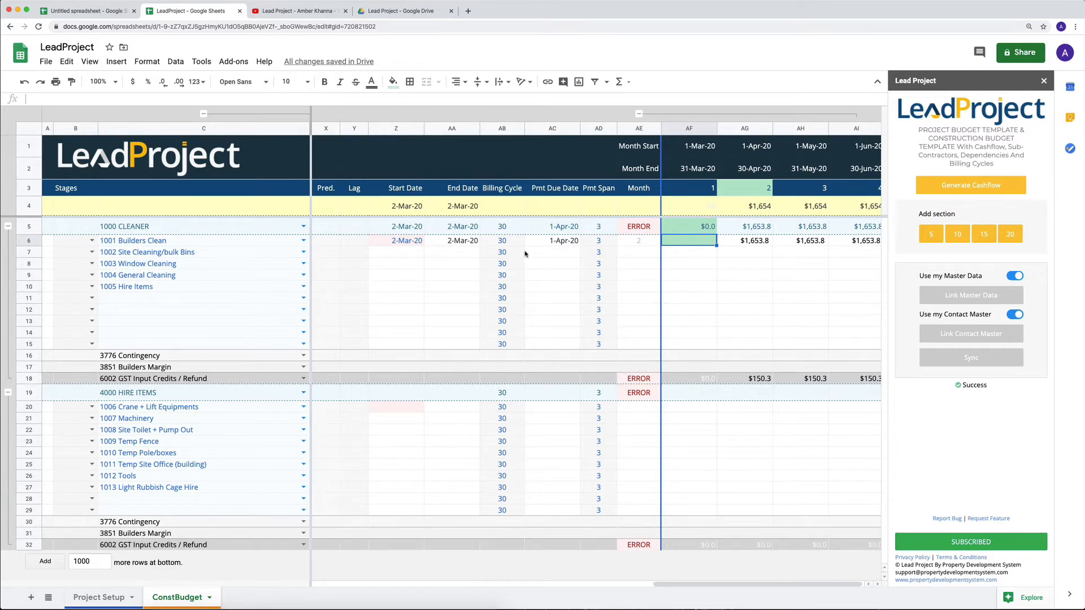
pyautogui.hscroll(-3, 526, 255)
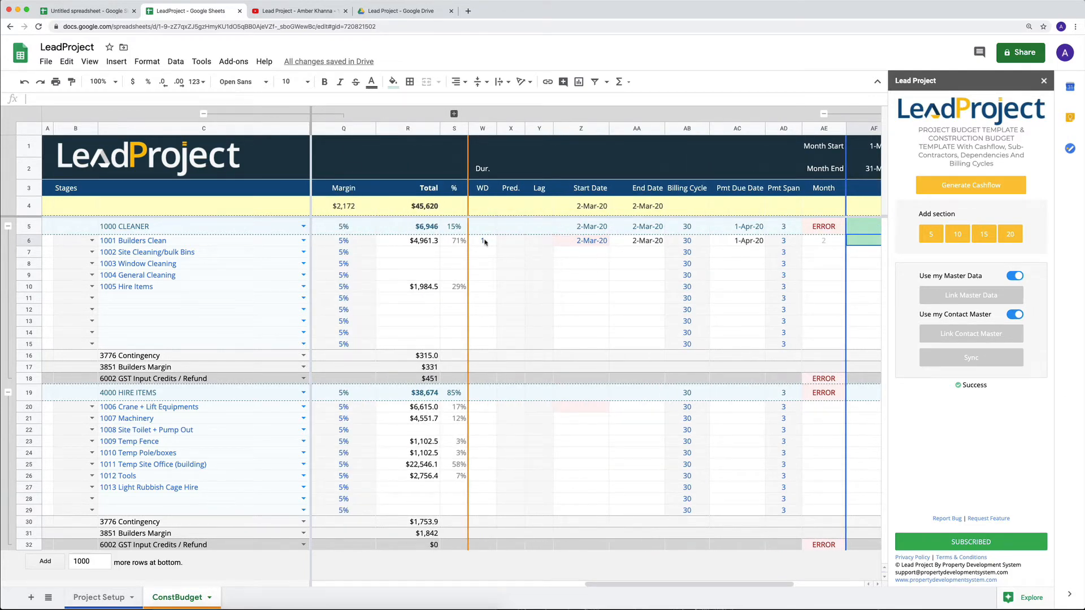
# - Review the duration, start date and end date of the 1001 Builders Clean item
pyautogui.click(483, 243)
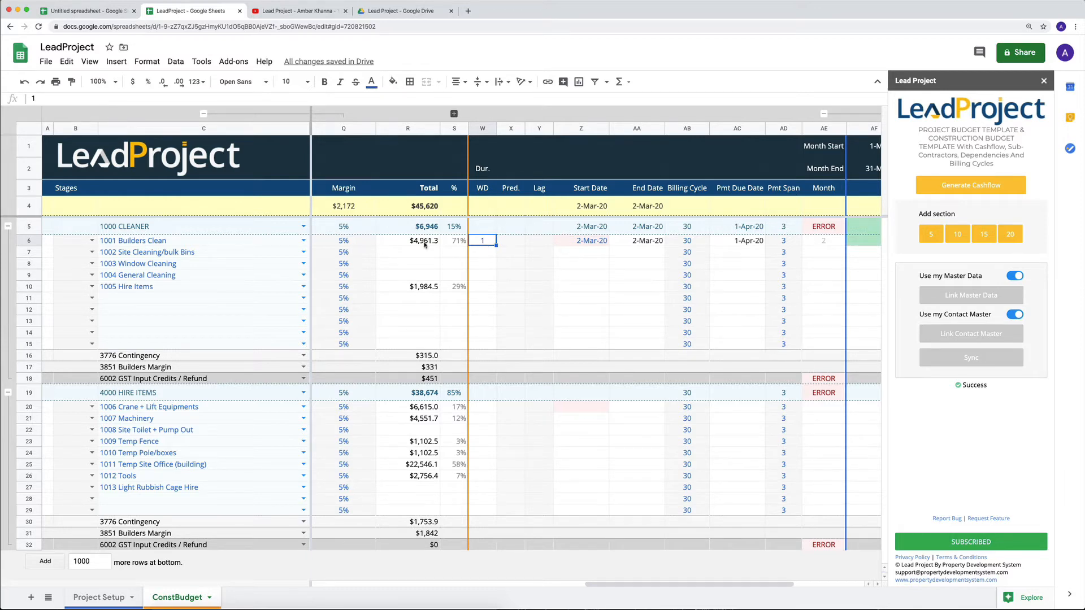
pyautogui.click(224, 245)
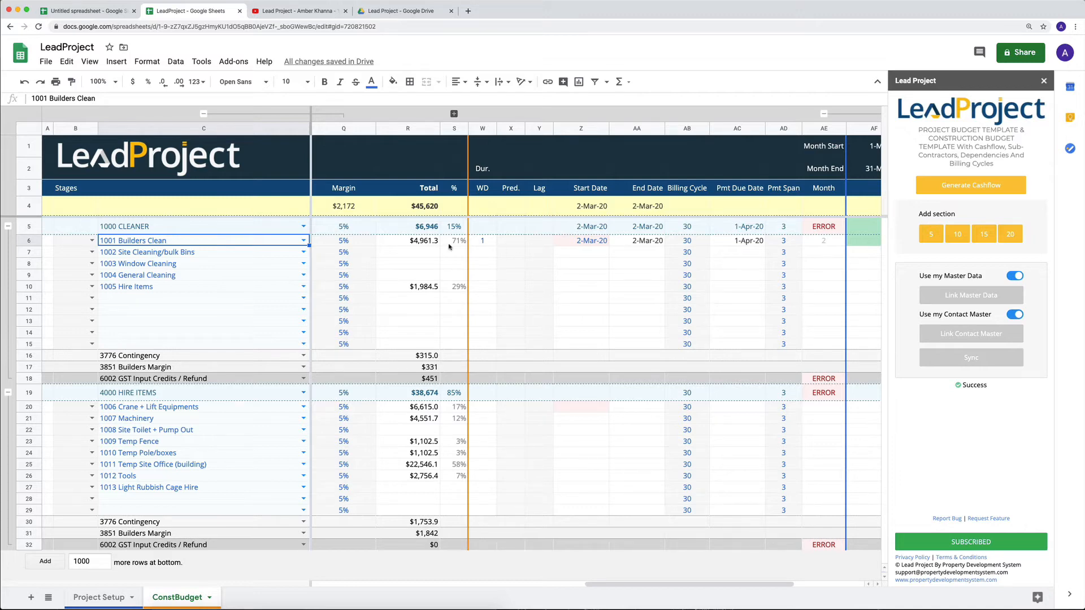
pyautogui.click(485, 245)
pyautogui.hscroll(2, 486, 247)
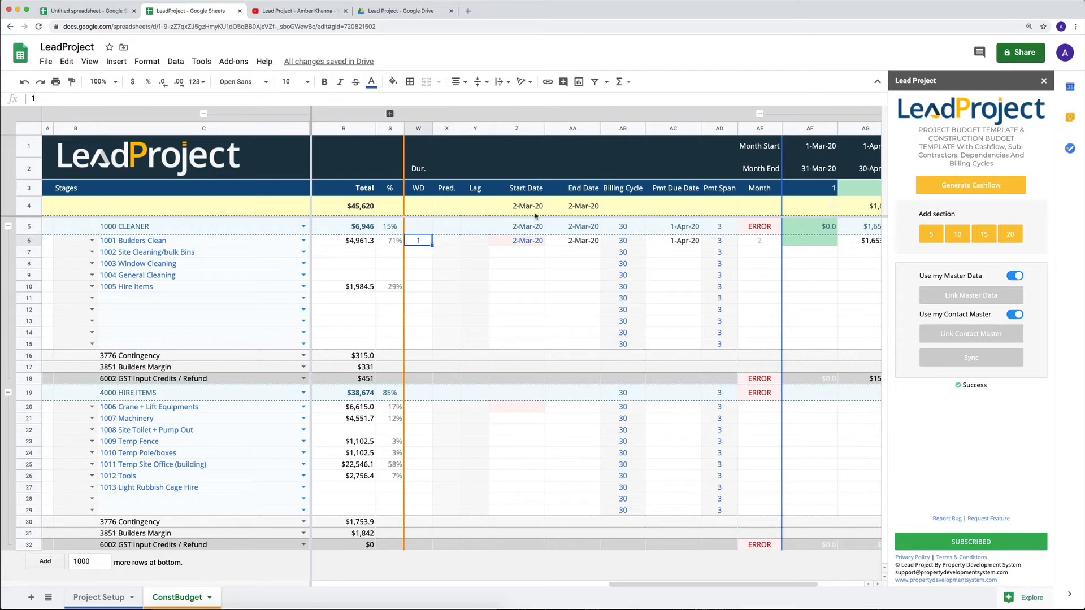
pyautogui.click(520, 241)
pyautogui.click(562, 243)
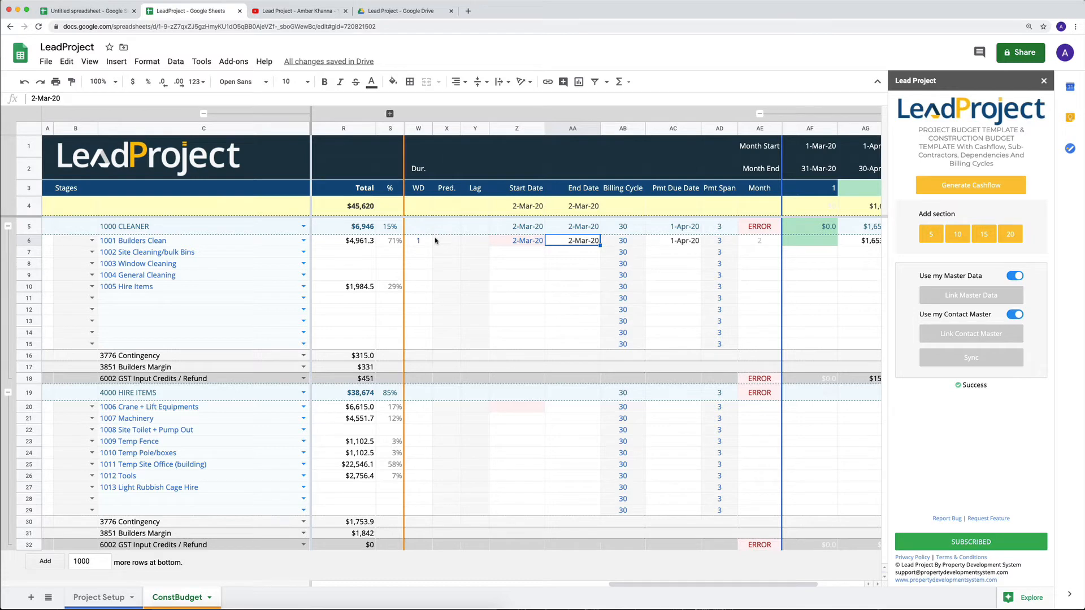
# - Set the billing cycle of 1001 Builders Clean to 0
pyautogui.hscroll(2, 608, 243)
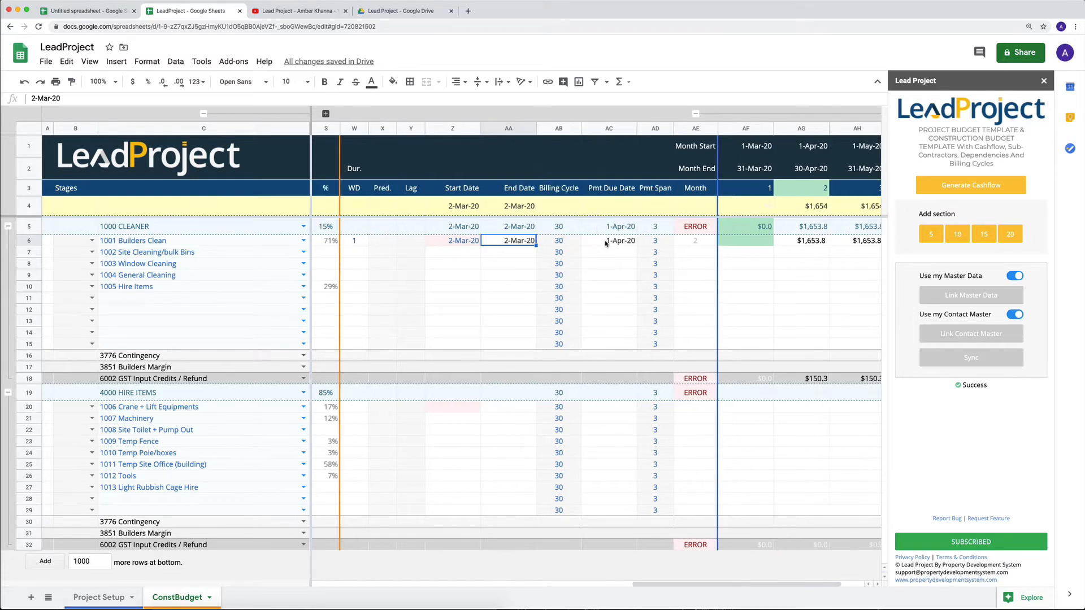
pyautogui.click(565, 244)
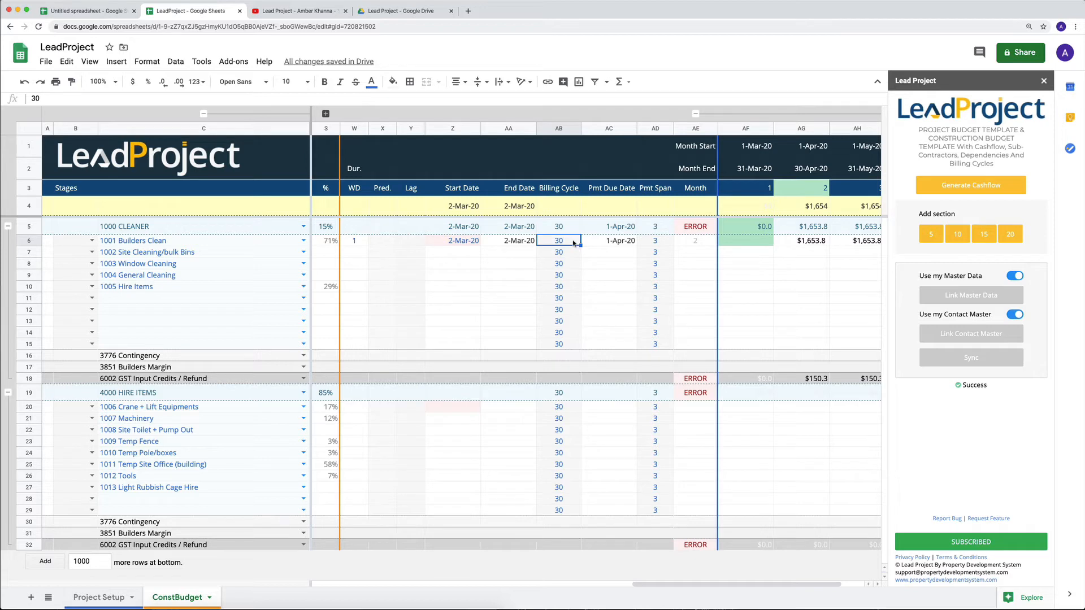
pyautogui.write('0')
pyautogui.press('Return')
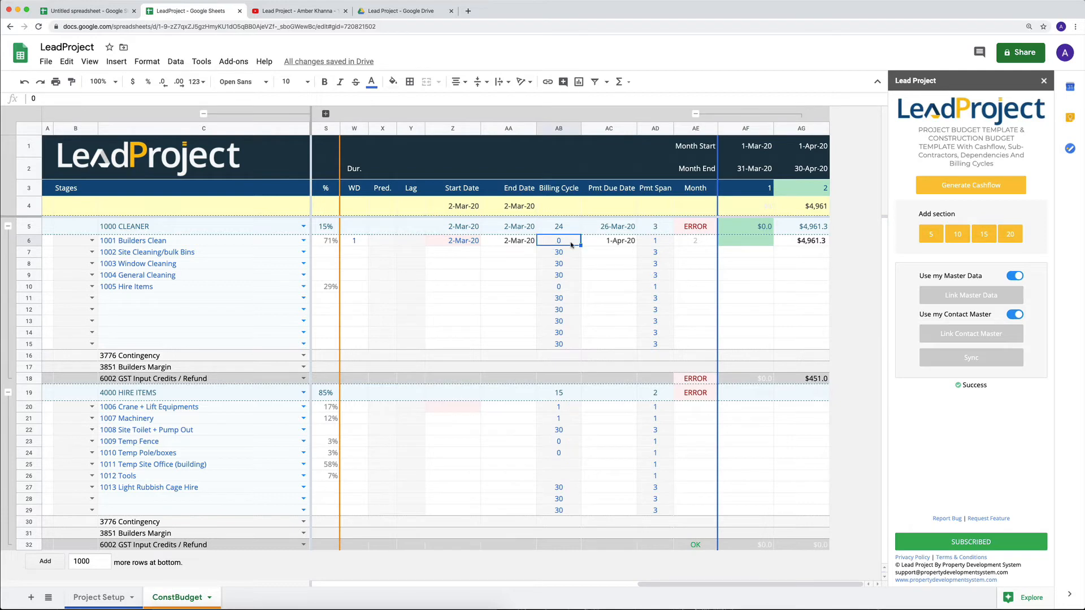
# - Change the billing cycle of 1001 Builders Clean to 1
pyautogui.press('Delete')
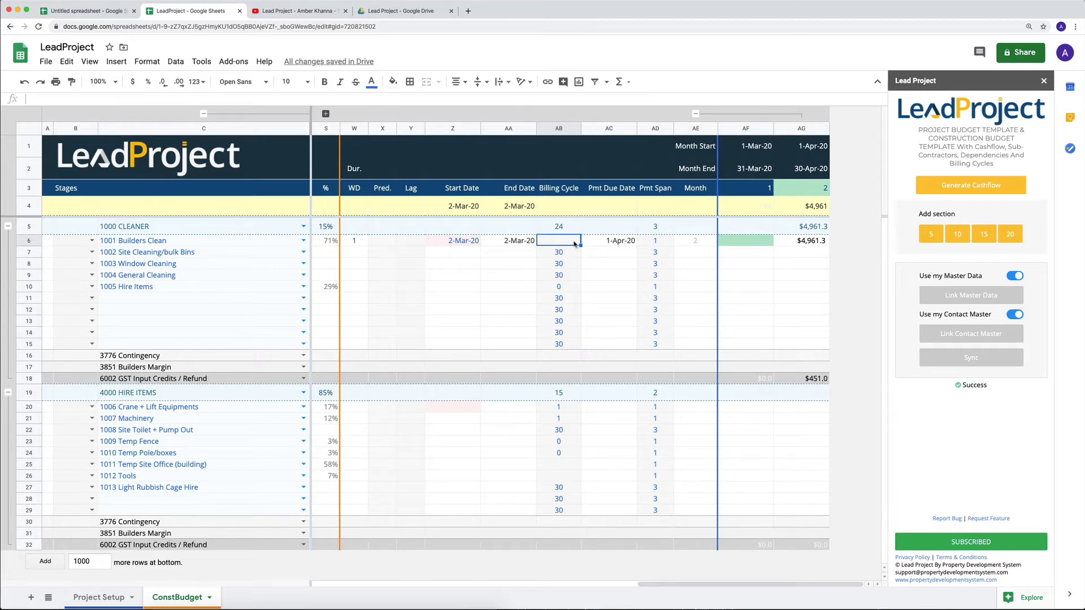
pyautogui.write('1')
pyautogui.press('Return')
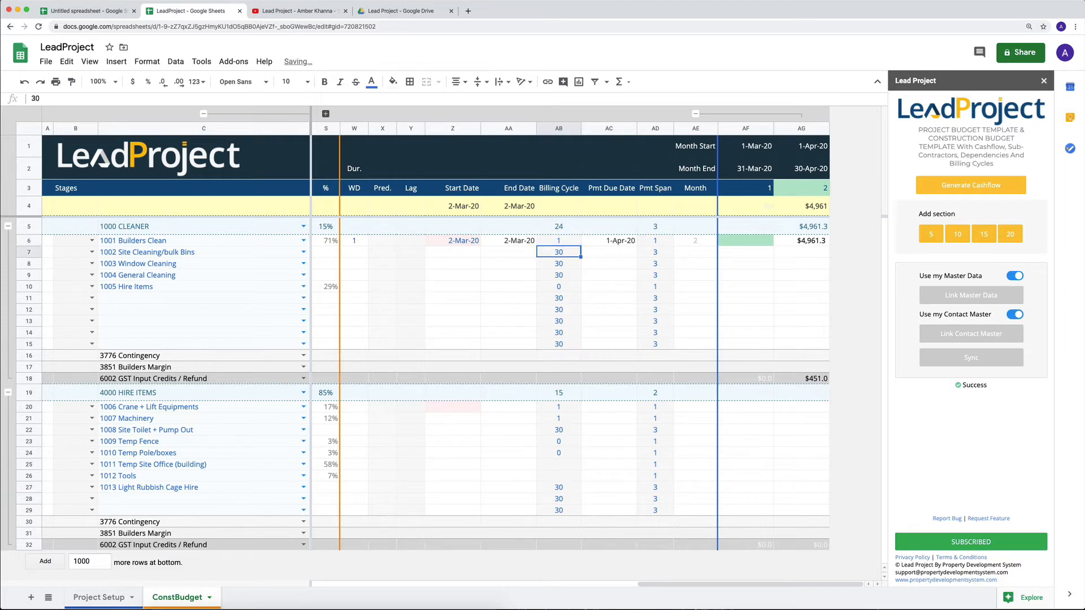
pyautogui.press('Up')
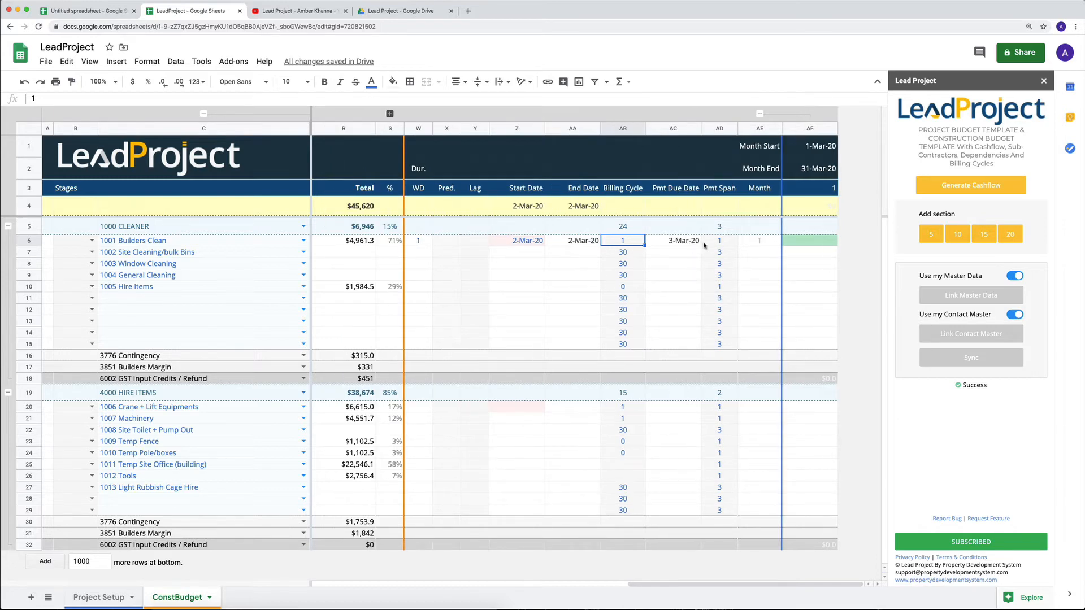
# - Set the payment span of 1001 Builders Clean to 2
pyautogui.click(722, 245)
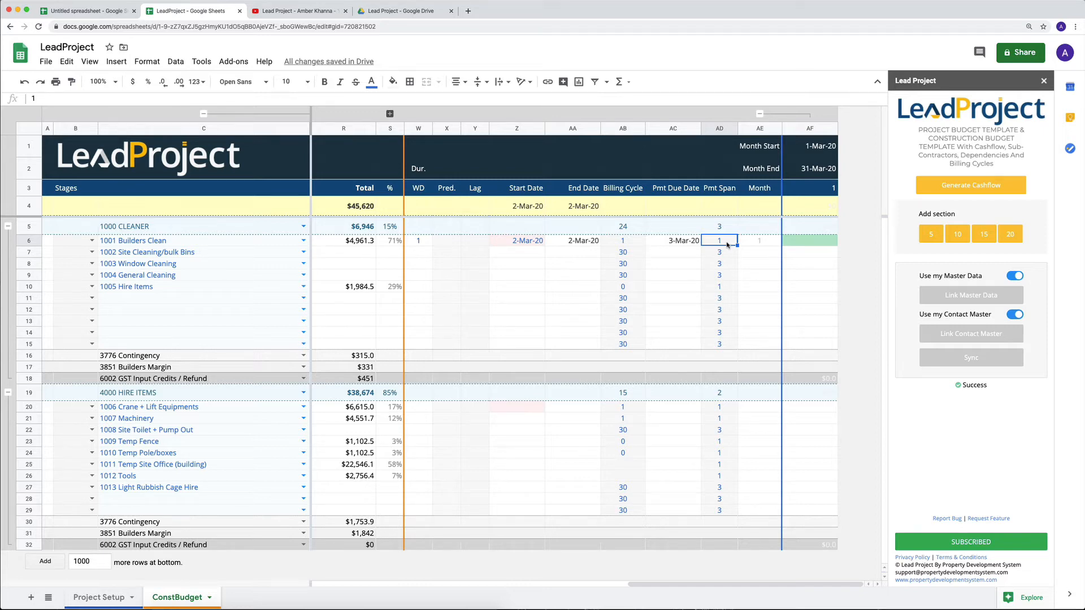
pyautogui.write('2')
pyautogui.press('Return')
pyautogui.press('Up')
# - Change the billing cycle of 1001 Builders Clean to 45
pyautogui.click(633, 247)
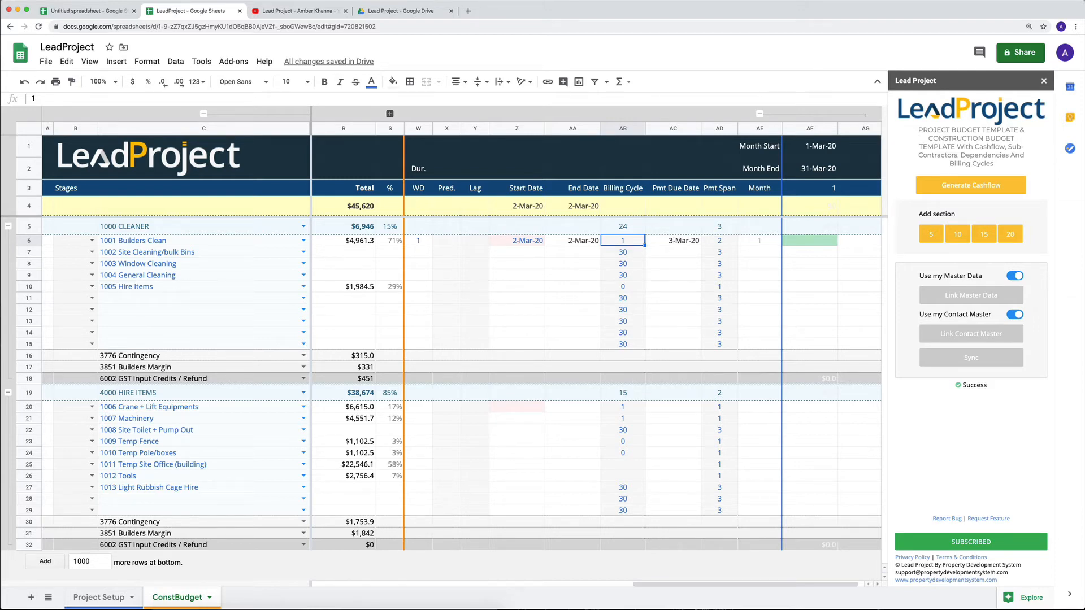
pyautogui.press('Delete')
pyautogui.write('45')
pyautogui.press('Return')
pyautogui.press('Up')
# - Set the working-day duration of 1005 Hire Items to 2
pyautogui.click(425, 291)
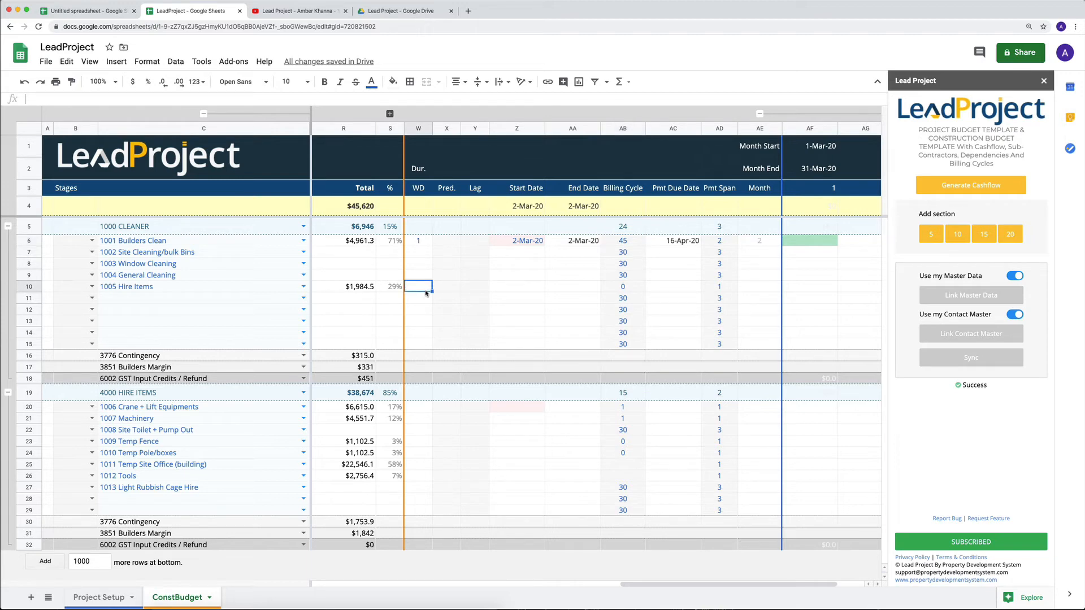
pyautogui.write('2')
pyautogui.press('Return')
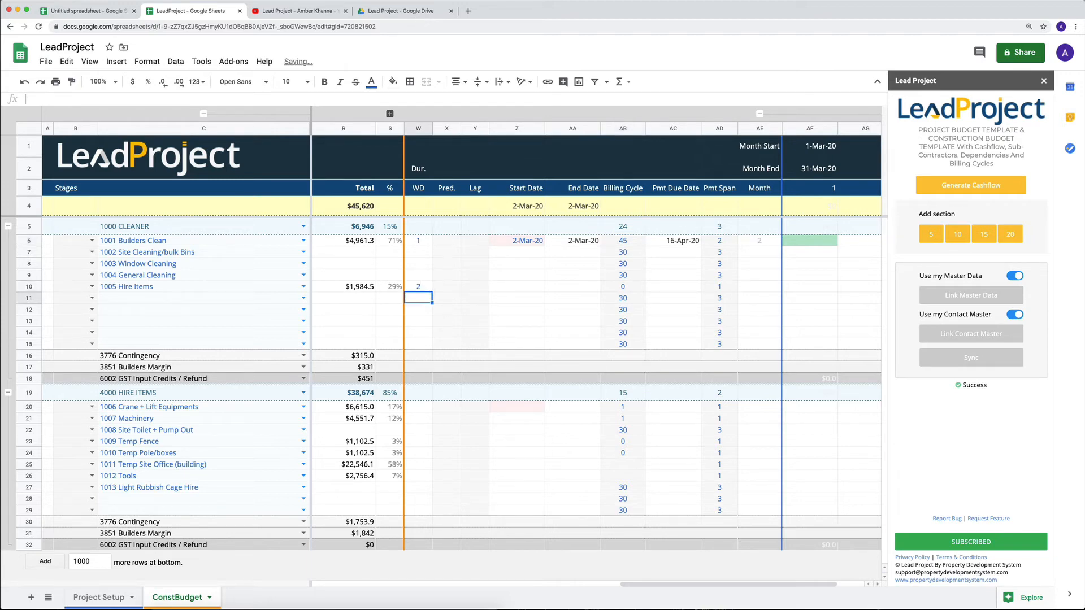
pyautogui.press('Up')
pyautogui.press('Right')
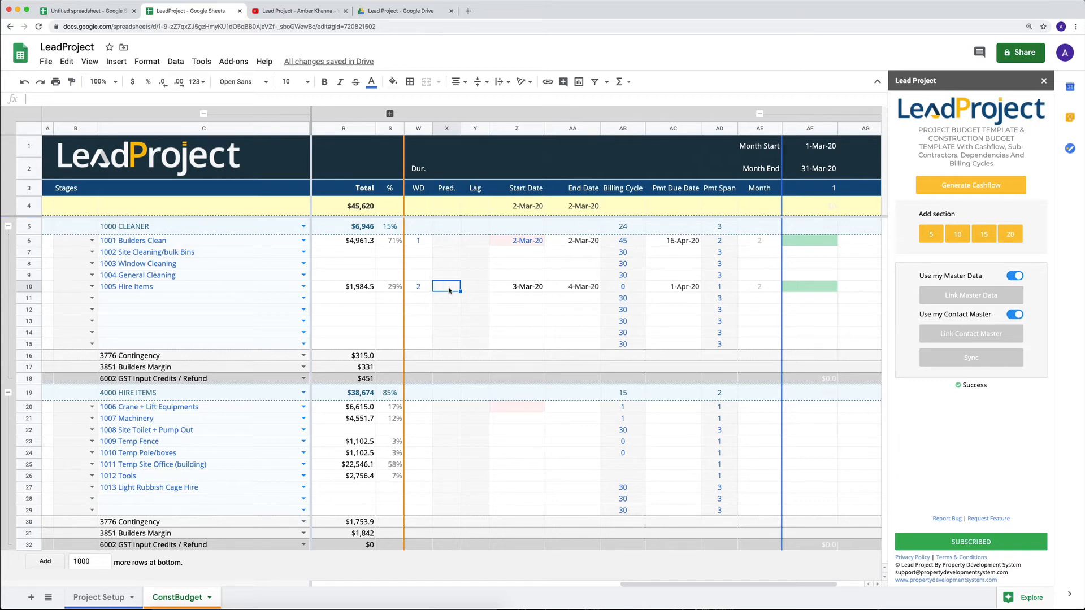
# - Make 1001 Builders Clean the predecessor of 1005 Hire Items by entering its row number, 6
pyautogui.click(31, 242)
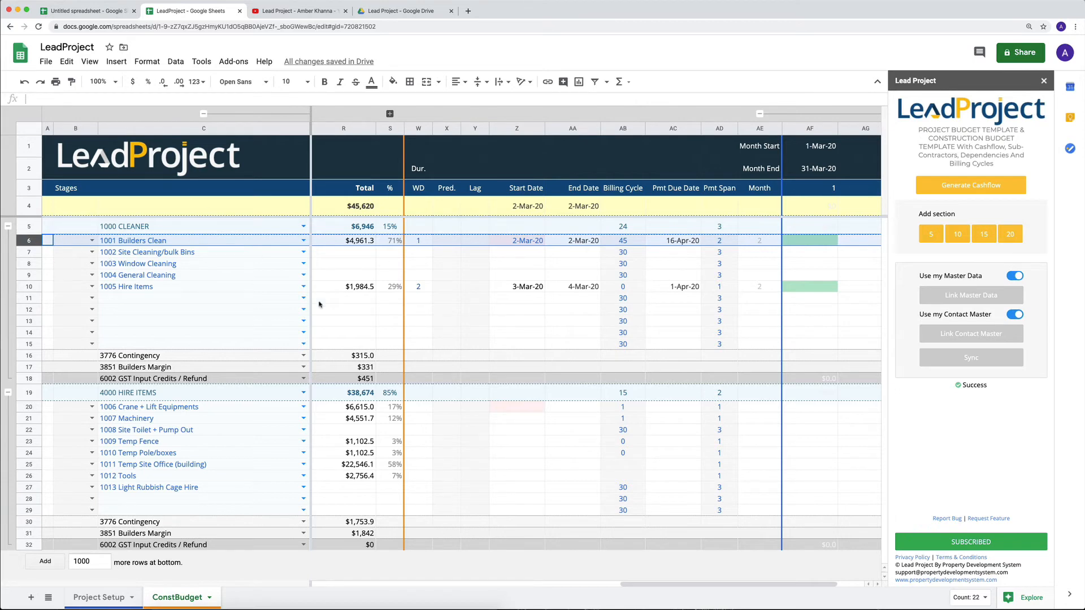
pyautogui.click(435, 289)
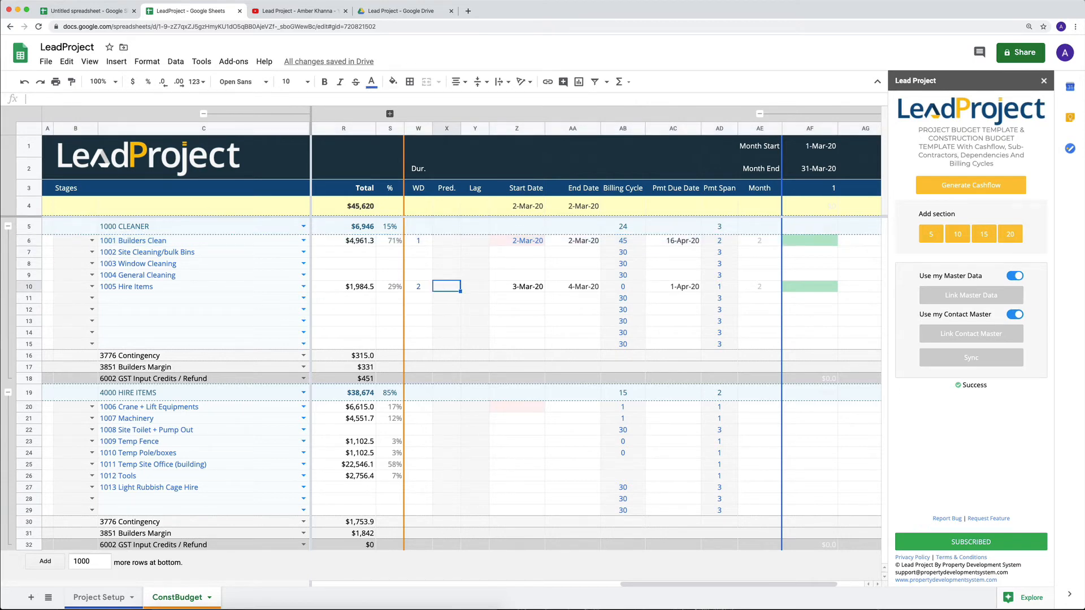
pyautogui.write('6')
# - Clear the billing cycle of 1005 Hire Items so that it is blank
pyautogui.click(637, 289)
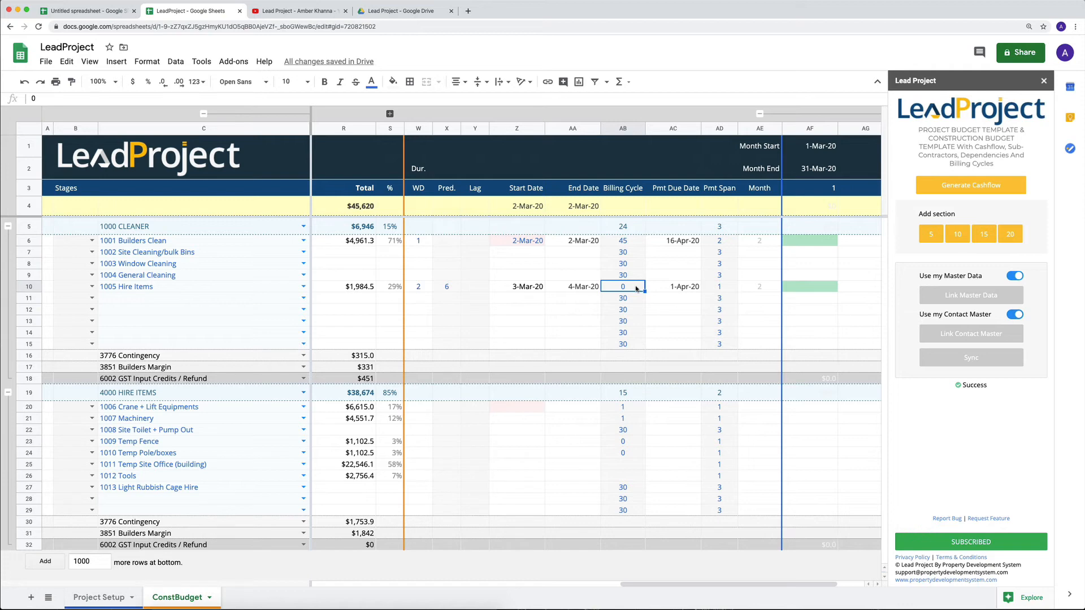
pyautogui.press('BackSpace')
pyautogui.press('Up')
pyautogui.press('Down')
pyautogui.press('Right')
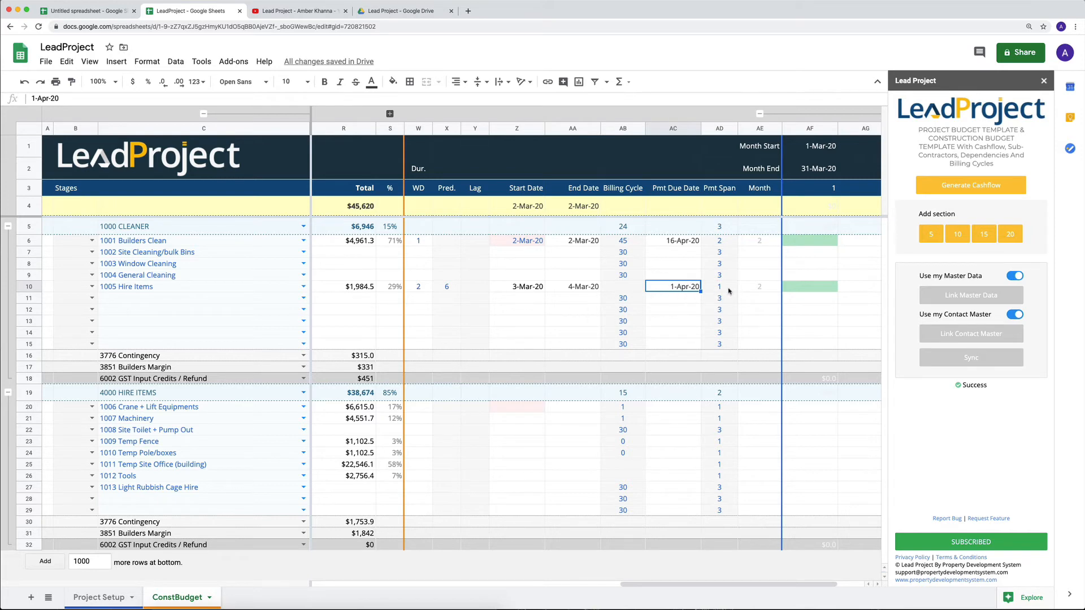
# - Set the payment span of 1005 Hire Items to 3
pyautogui.click(729, 290)
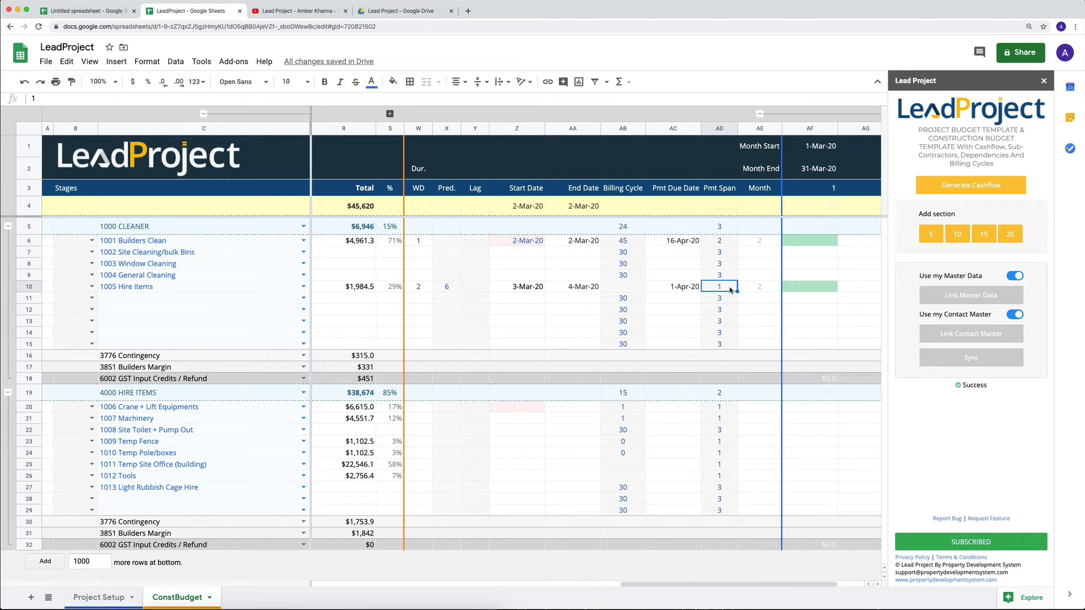
pyautogui.write('3')
pyautogui.press('Return')
pyautogui.press('Up')
# - Generate the cashflow again and bring the monthly columns for the cleaner items into view
pyautogui.click(978, 184)
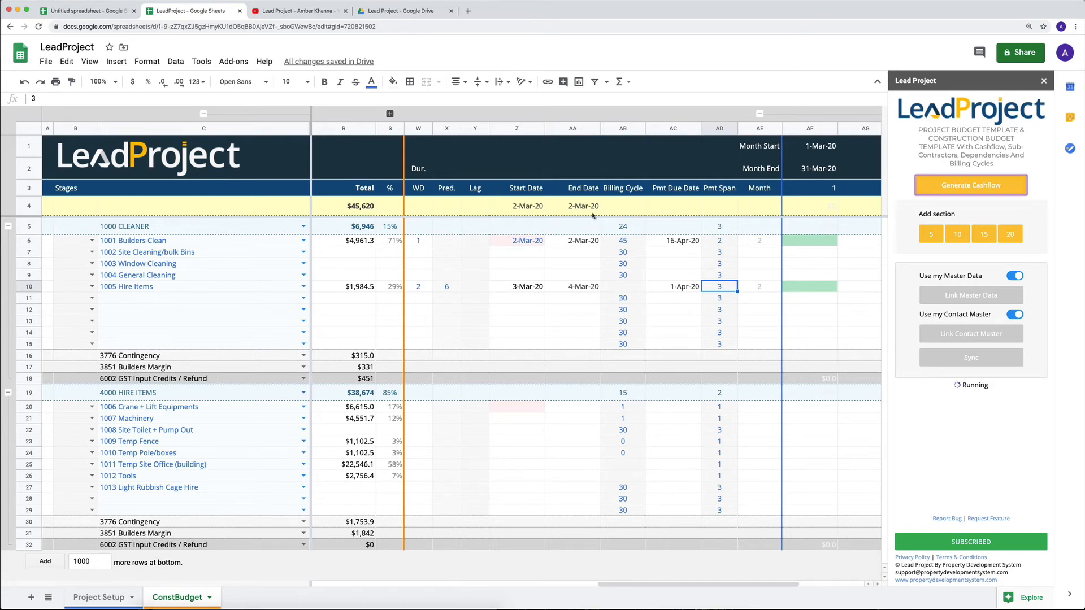
pyautogui.hscroll(3, 678, 268)
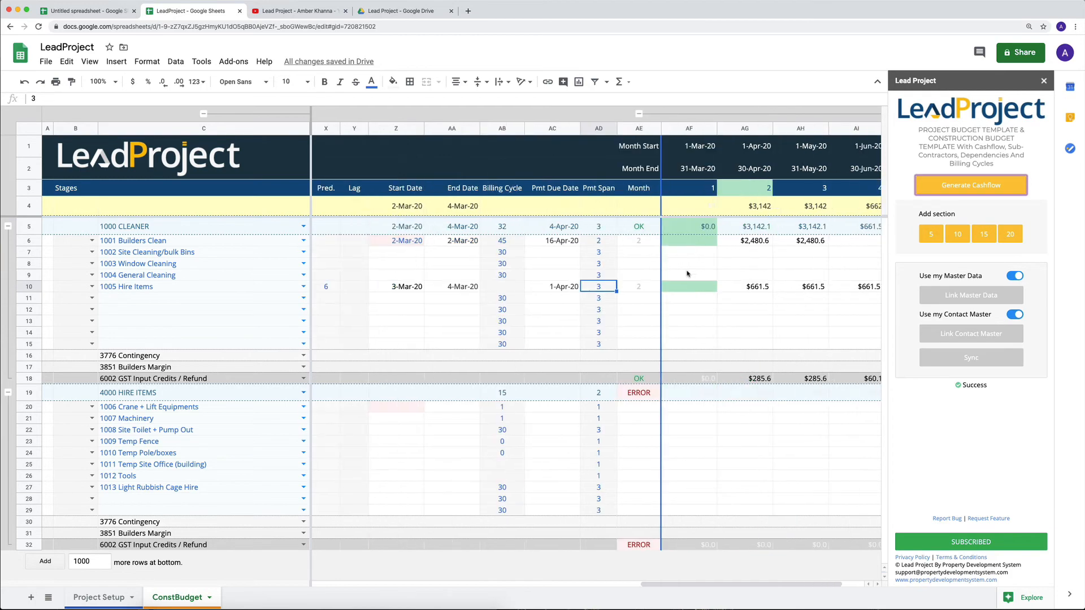
pyautogui.hscroll(3, 793, 318)
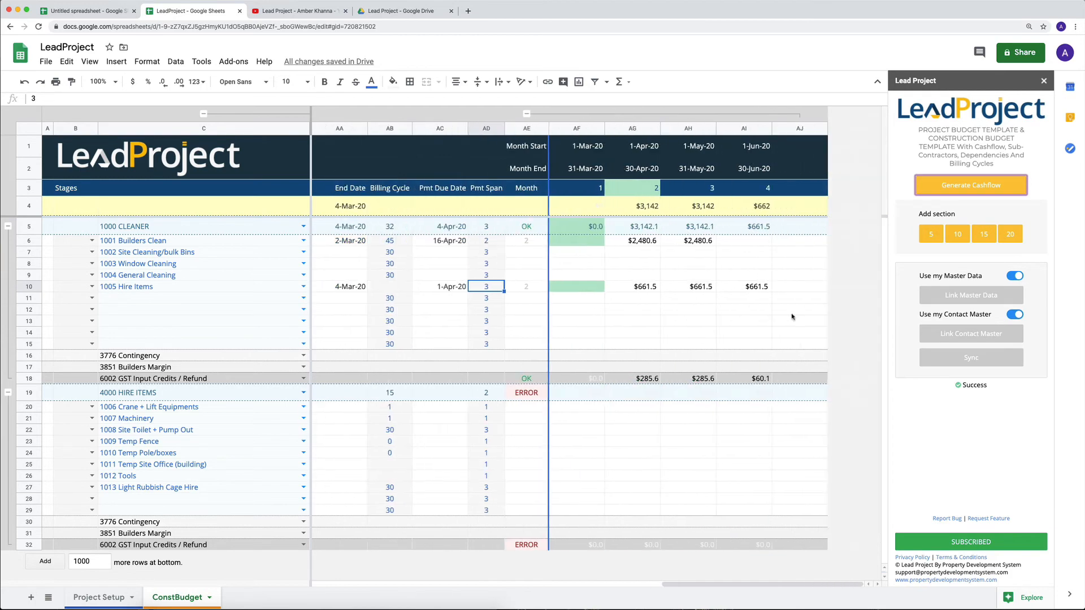
# - Compare the check status of the 1000 CLEANER and 4000 HIRE ITEMS sections against their totals and monthly cashflow
pyautogui.click(524, 229)
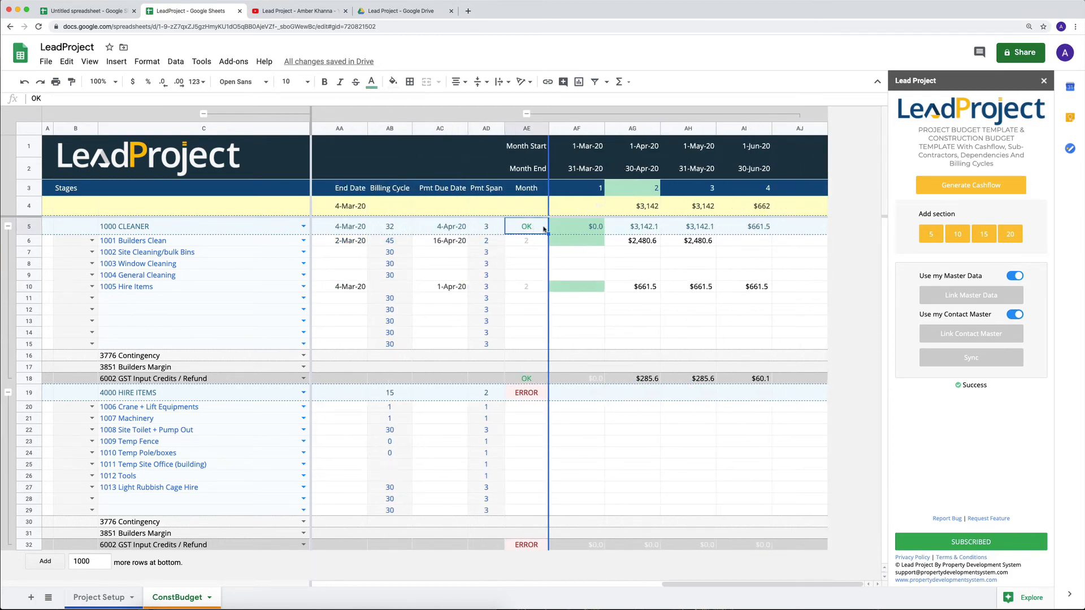
pyautogui.click(528, 393)
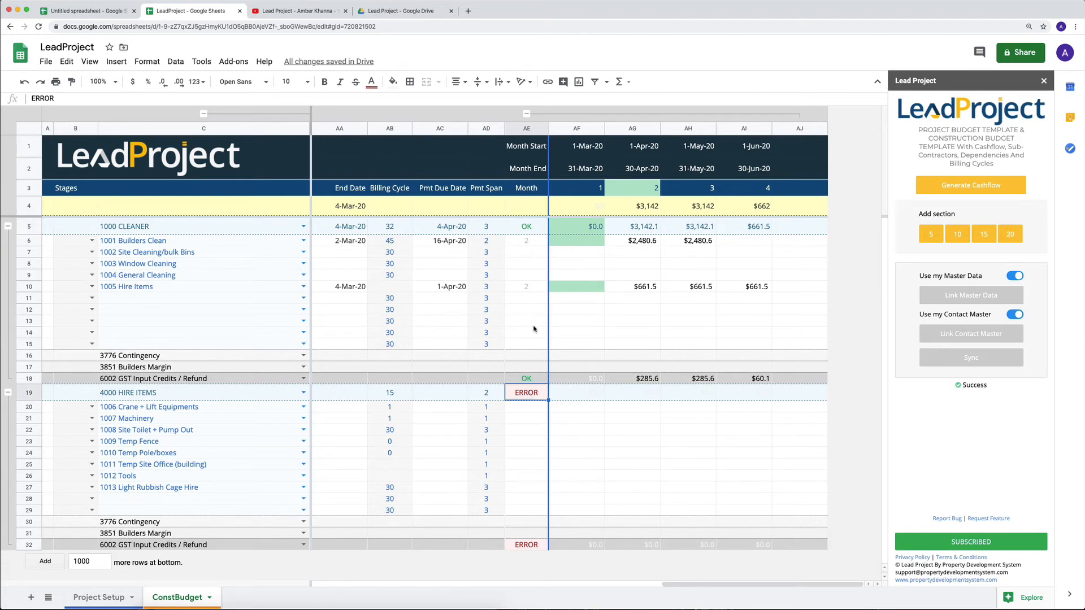
pyautogui.hscroll(-2, 529, 321)
pyautogui.hscroll(-10, 529, 321)
pyautogui.hscroll(5, 525, 315)
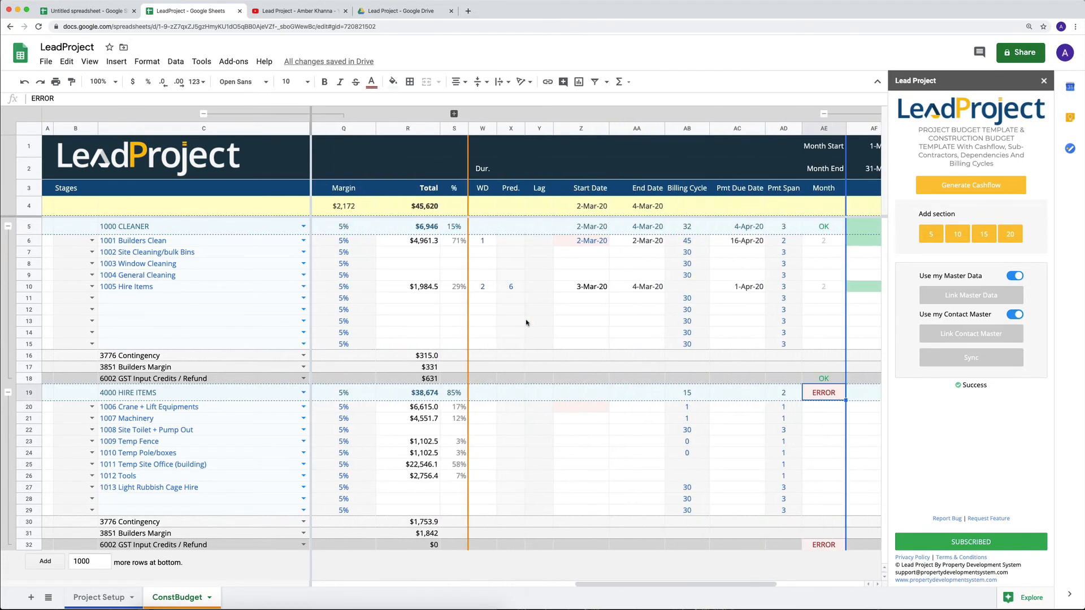
pyautogui.click(403, 226)
pyautogui.hscroll(5, 573, 220)
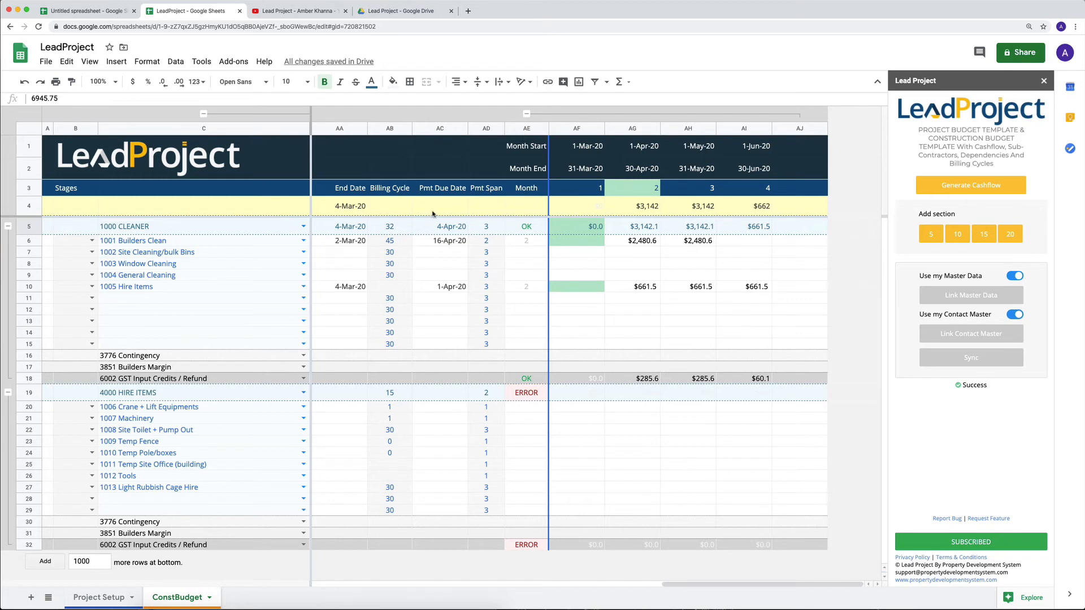
pyautogui.hscroll(-1, 572, 297)
pyautogui.hscroll(-5, 572, 297)
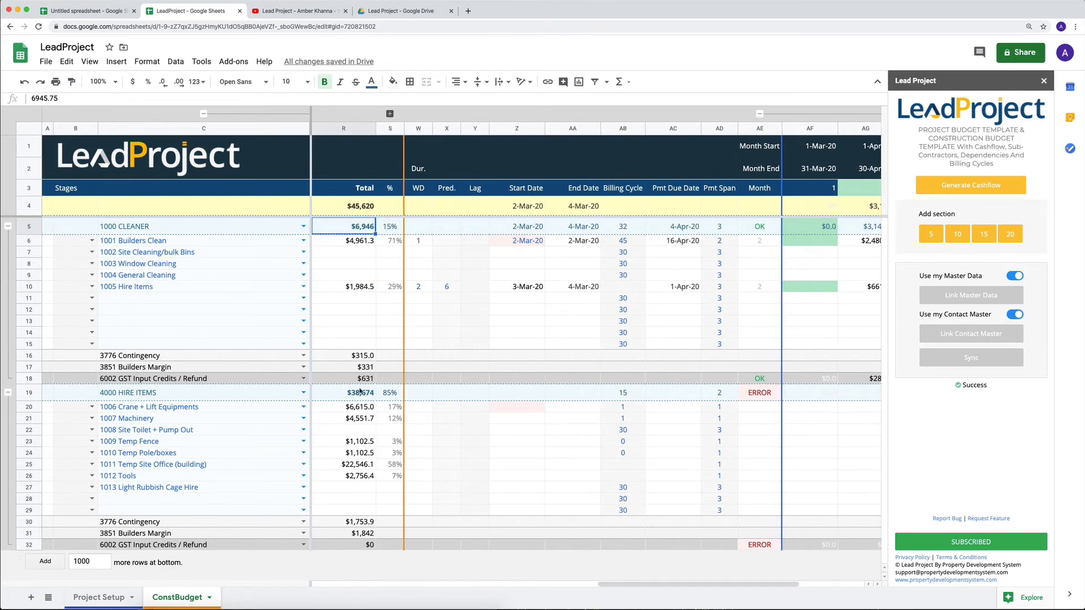
pyautogui.moveTo(360, 391); pyautogui.dragTo(361, 513)
pyautogui.click(365, 393)
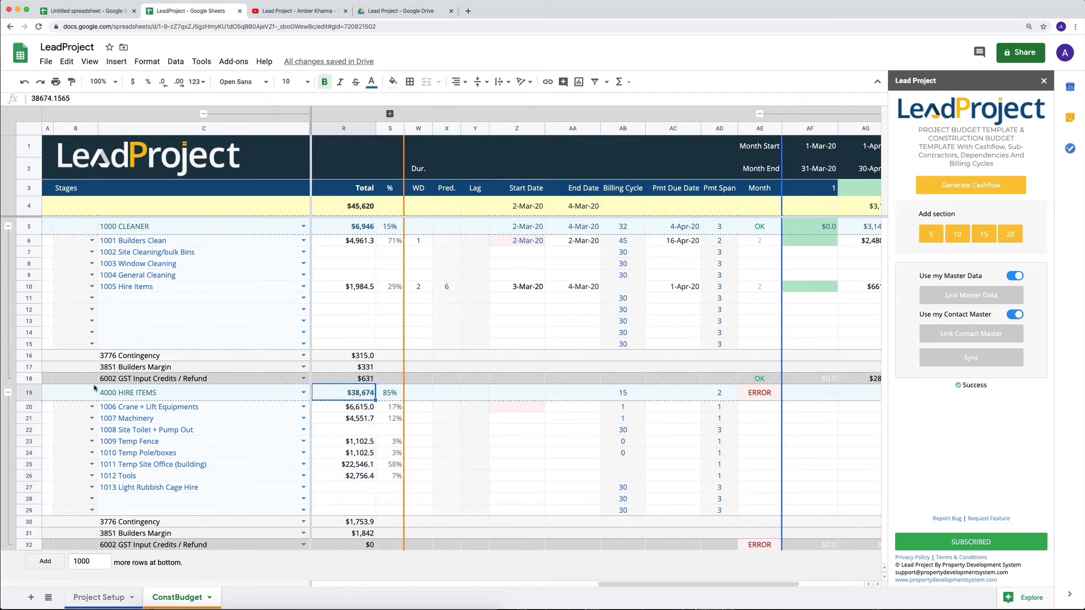
pyautogui.hscroll(2, 435, 413)
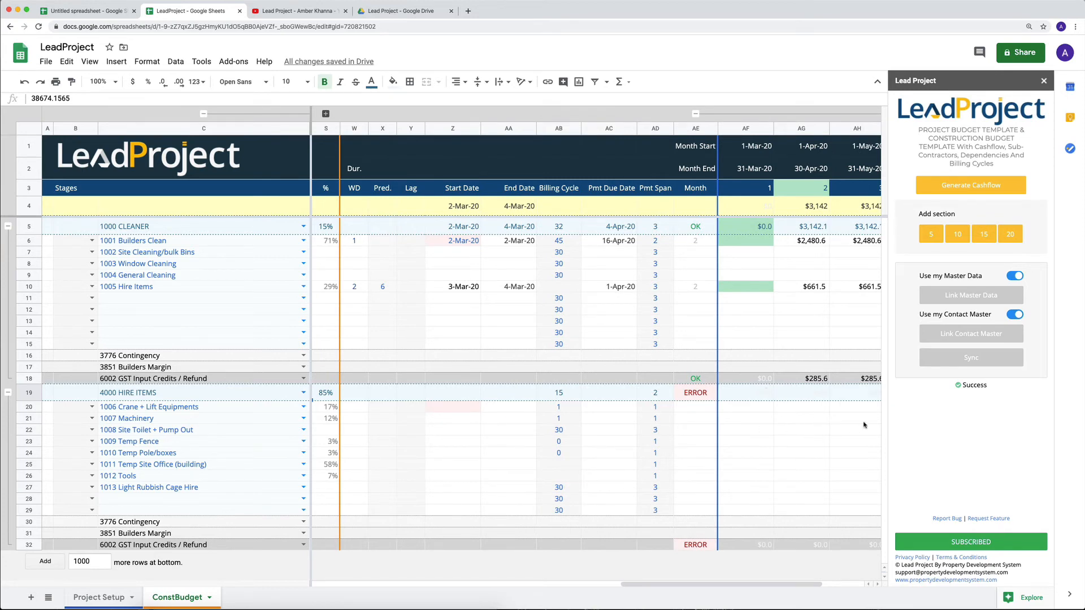
pyautogui.hscroll(-3, 556, 444)
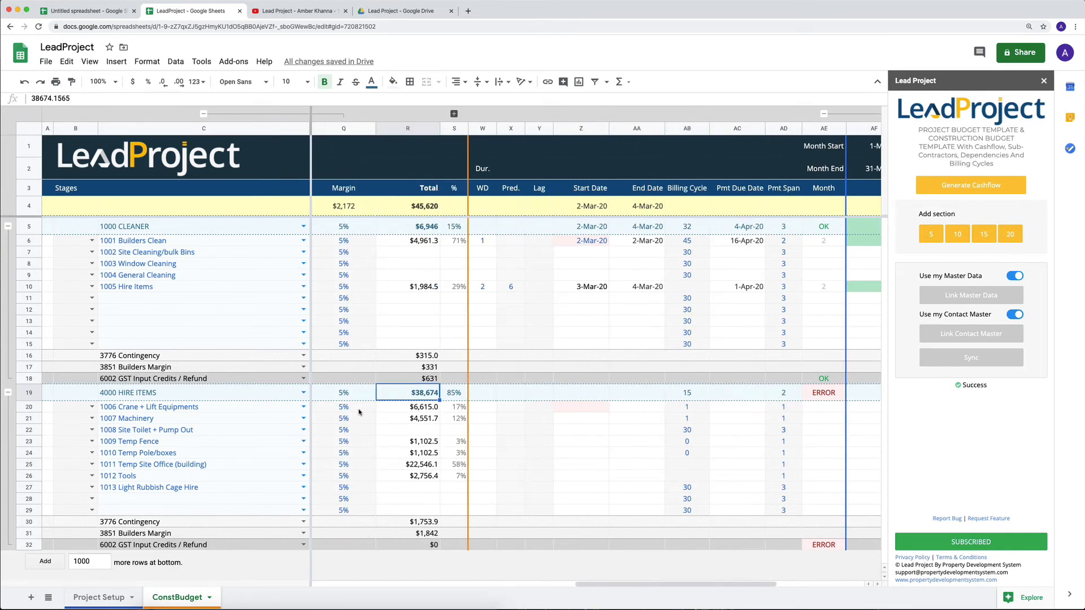
# - Enter working-day durations of 1 for 1006 Crane + Lift Equipments and 7 for 1007 Machinery
pyautogui.click(485, 408)
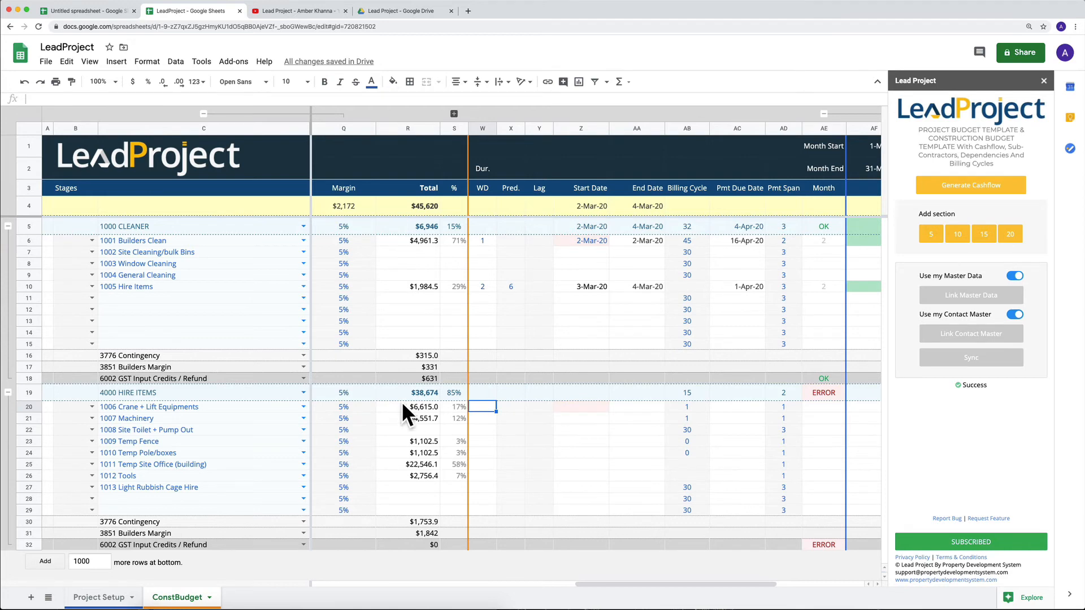
pyautogui.write('1')
pyautogui.press('Return')
pyautogui.write('7')
pyautogui.press('Return')
# - Enter working-day durations of 15 for 1009 Temp Fence, 20 for 1010 Temp Pole/boxes, 50 for 1011 Temp Site Office and 1 for 1012 Tools
pyautogui.press('Return')
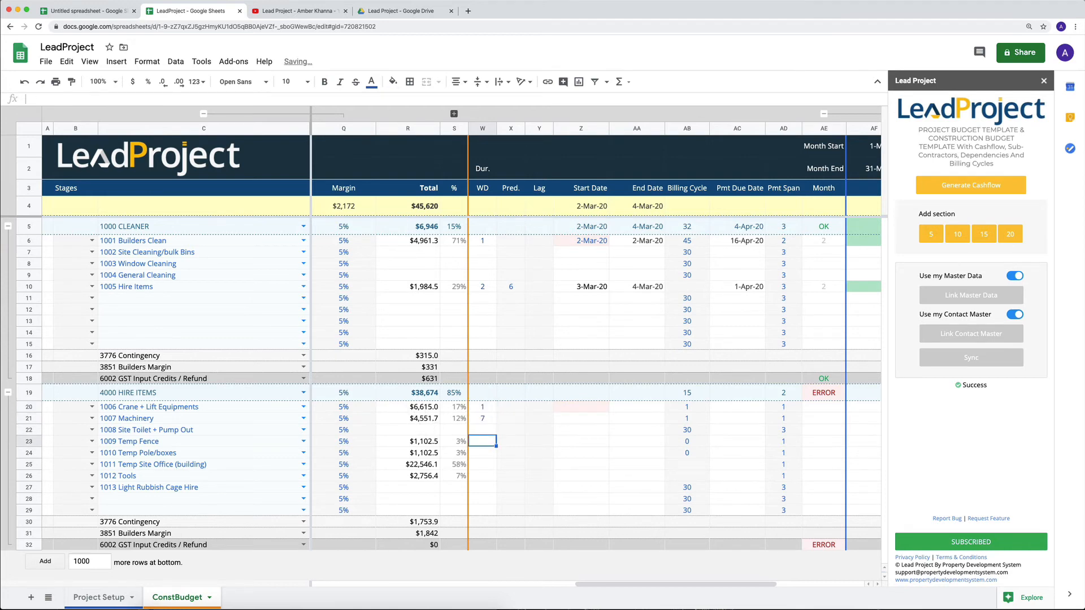
pyautogui.write('15')
pyautogui.press('Return')
pyautogui.write('20')
pyautogui.press('Return')
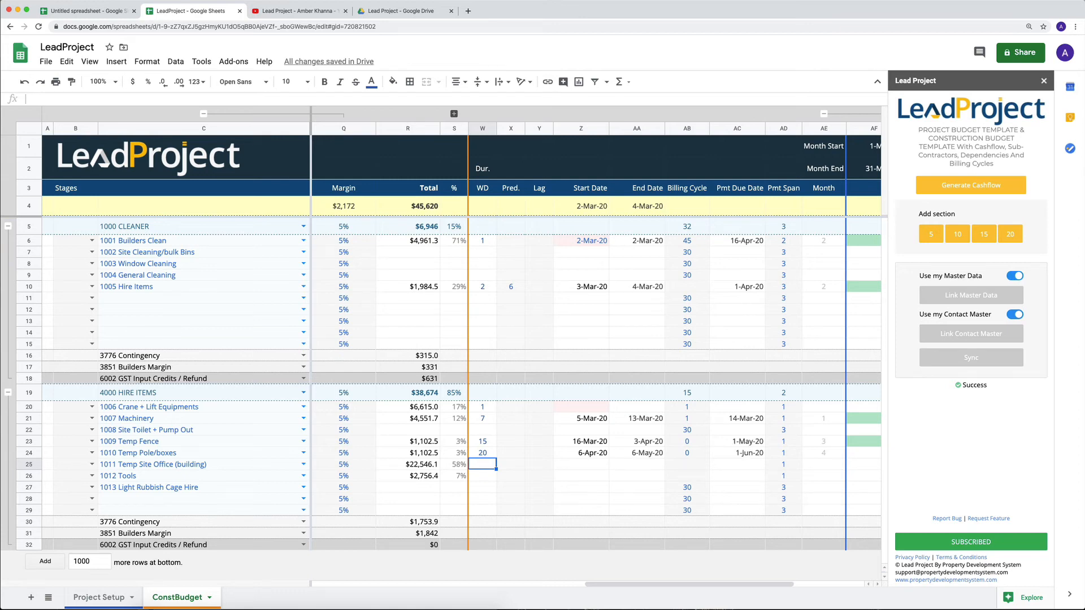
pyautogui.write('50')
pyautogui.press('Return')
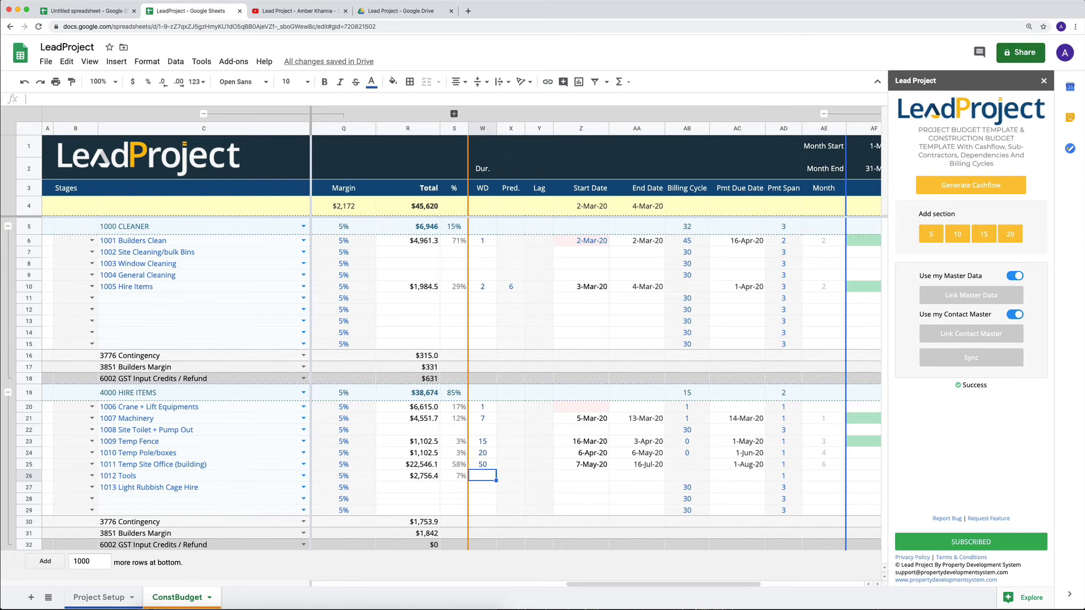
pyautogui.write('1')
pyautogui.press('Up')
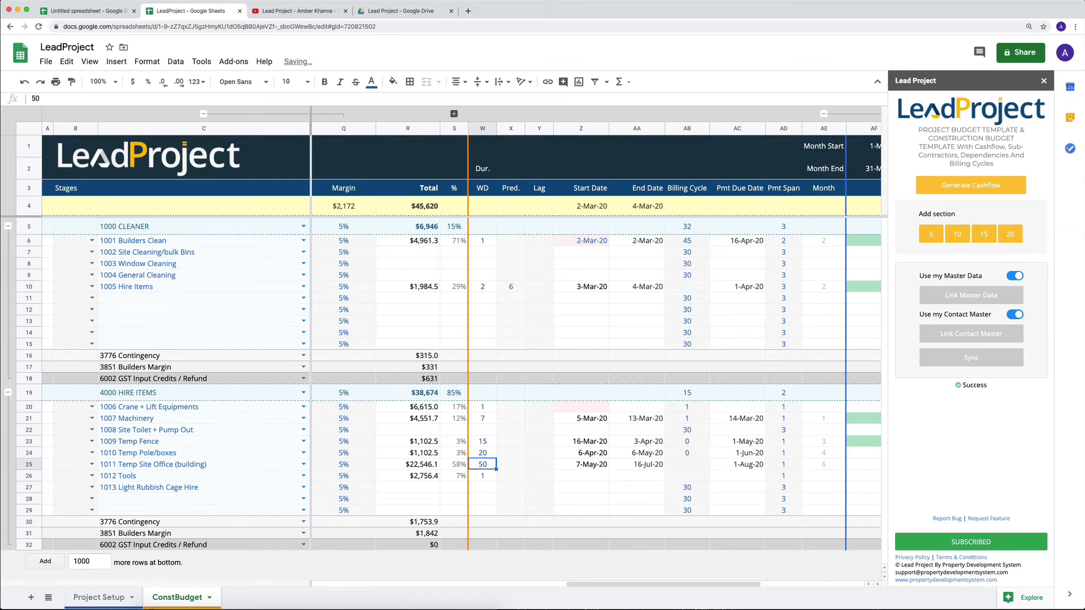
# - Make 1005 Hire Items the predecessor of 1006 Crane + Lift Equipments by entering its row number, 10
pyautogui.click(592, 411)
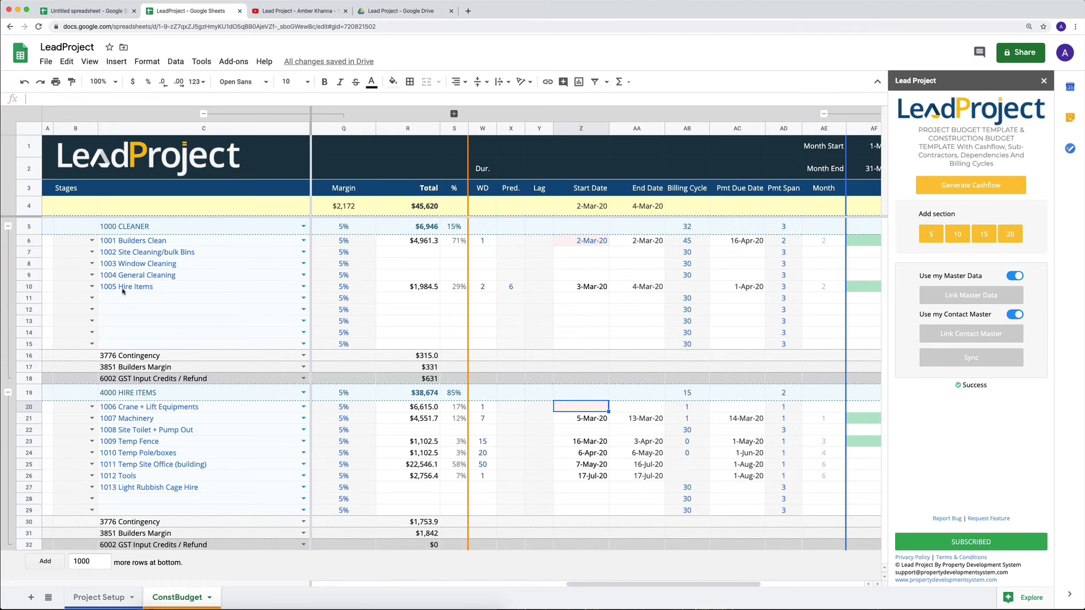
pyautogui.click(25, 287)
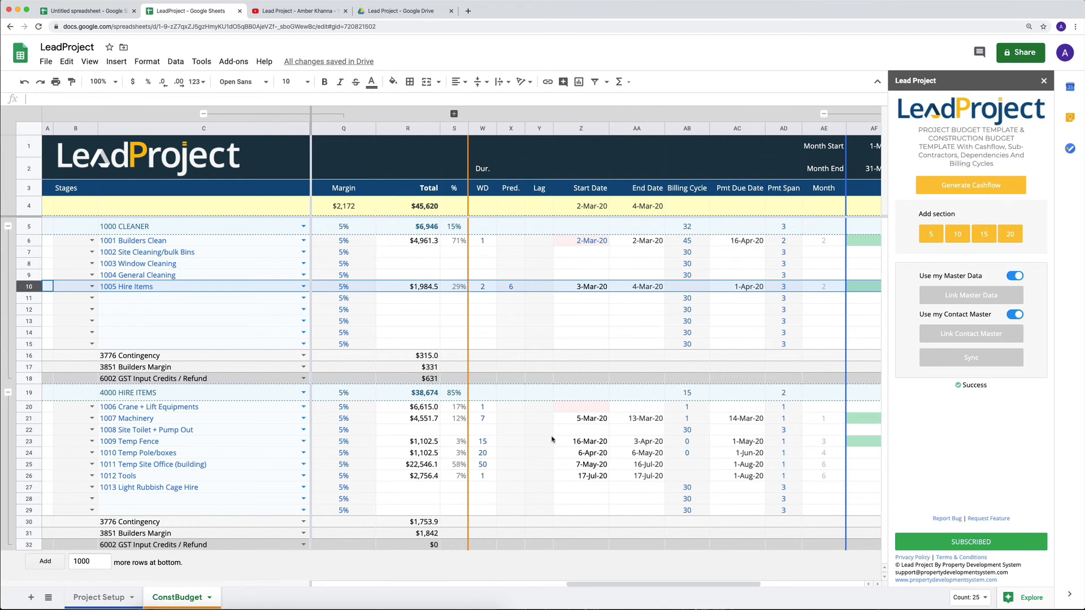
pyautogui.click(504, 407)
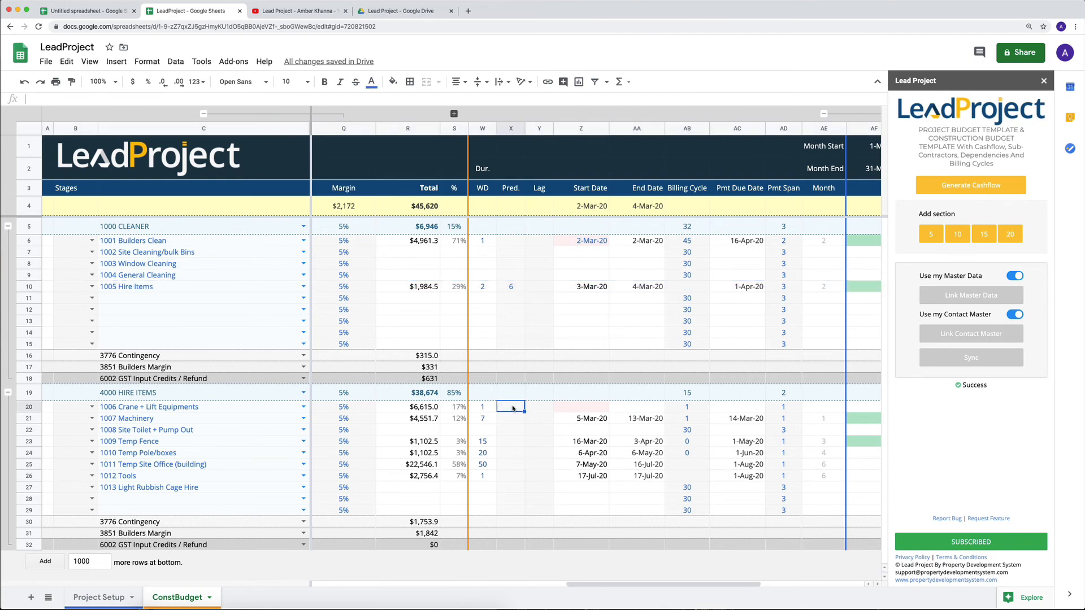
pyautogui.write('10')
pyautogui.press('Return')
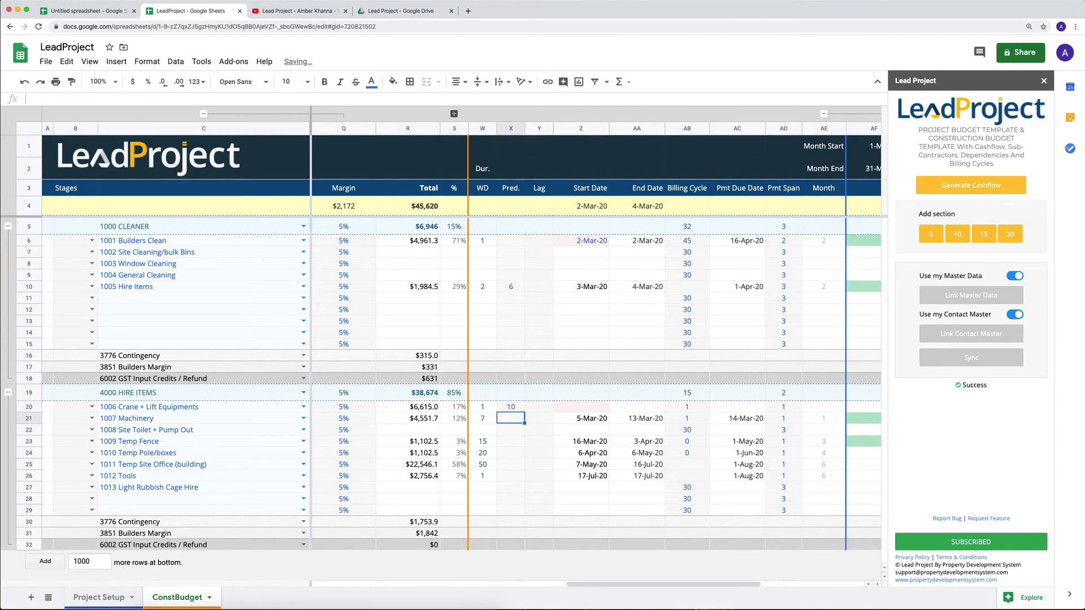
pyautogui.press('Up')
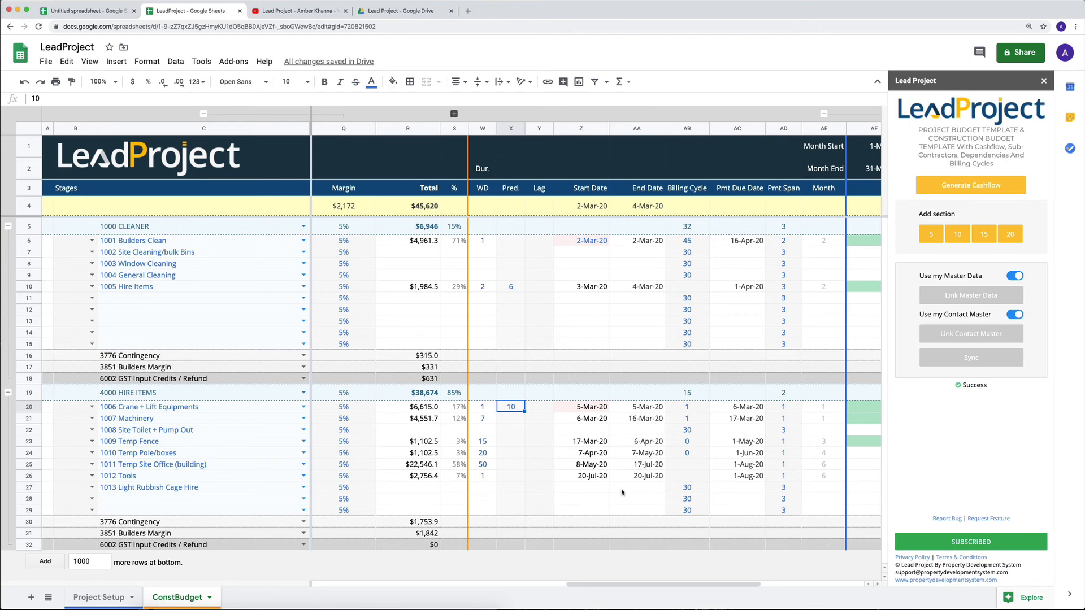
# - Review the billing cycles and payment due dates of the scheduled items in the 4000 HIRE ITEMS section
pyautogui.hscroll(2, 601, 434)
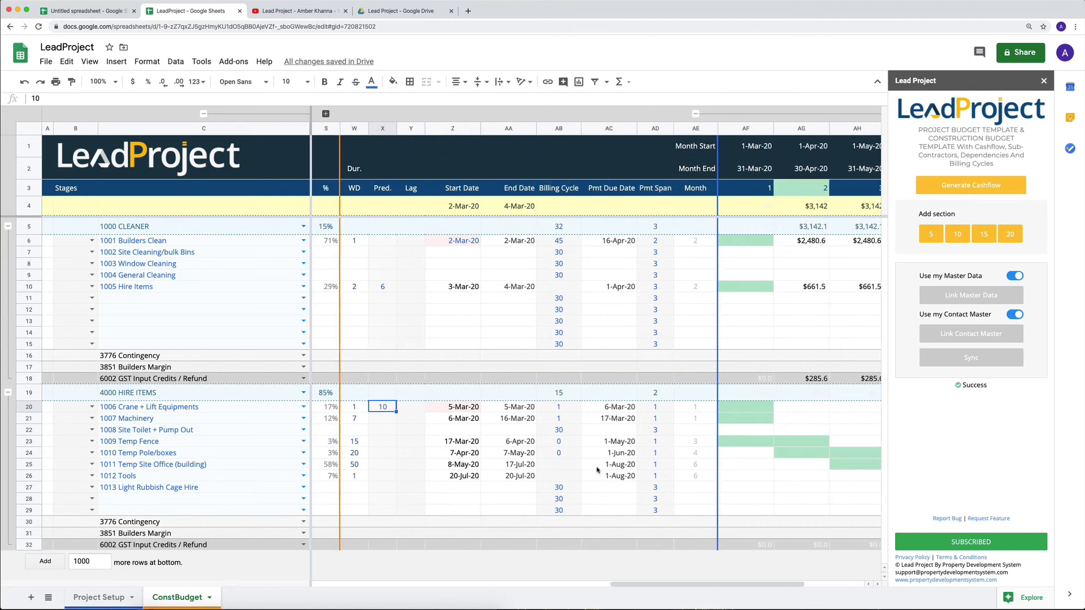
pyautogui.moveTo(555, 464); pyautogui.dragTo(554, 478)
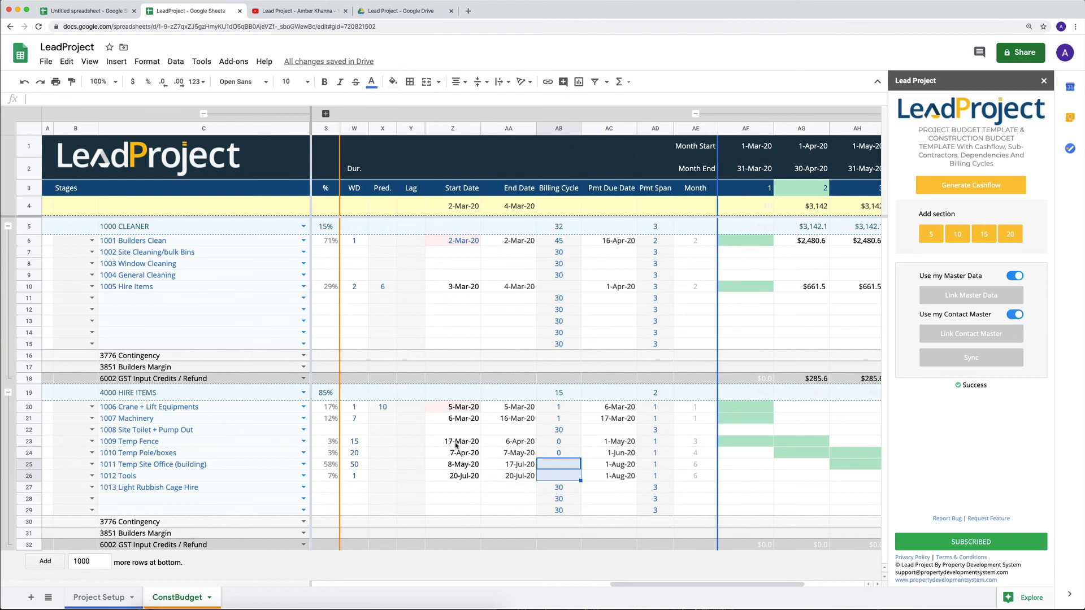
pyautogui.click(576, 442)
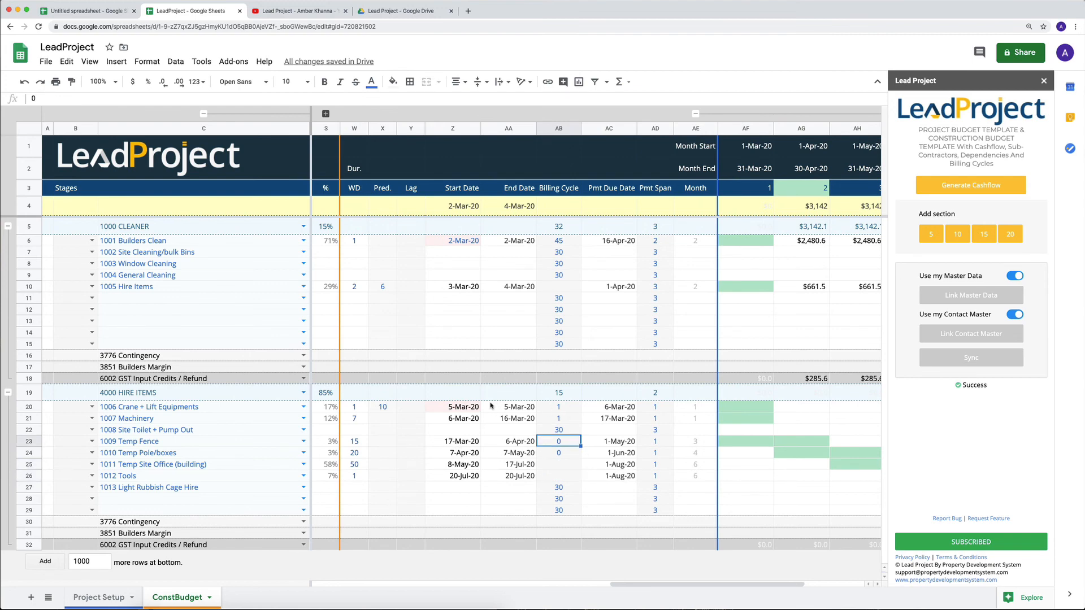
pyautogui.click(551, 407)
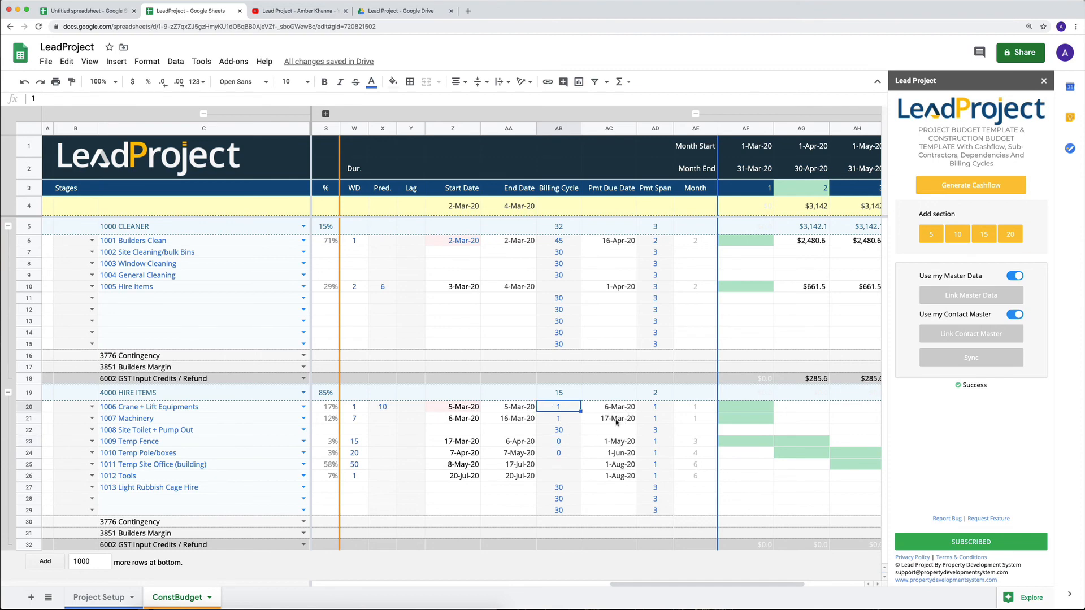
# - Set the billing cycle to 60 for both 1009 Temp Fence and 1010 Temp Pole/boxes
pyautogui.click(568, 443)
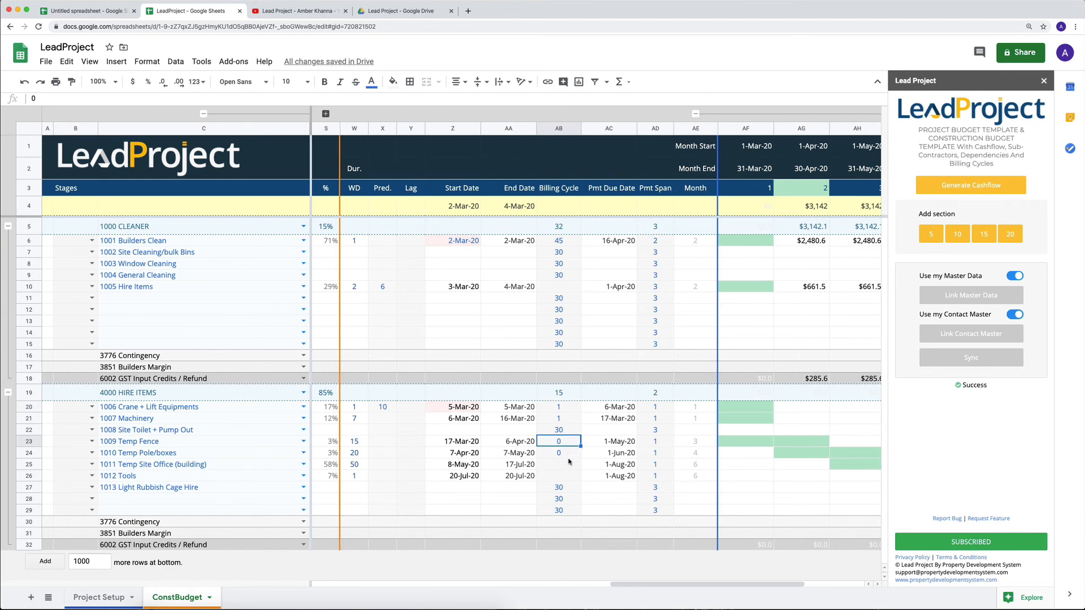
pyautogui.write('60')
pyautogui.press('Return')
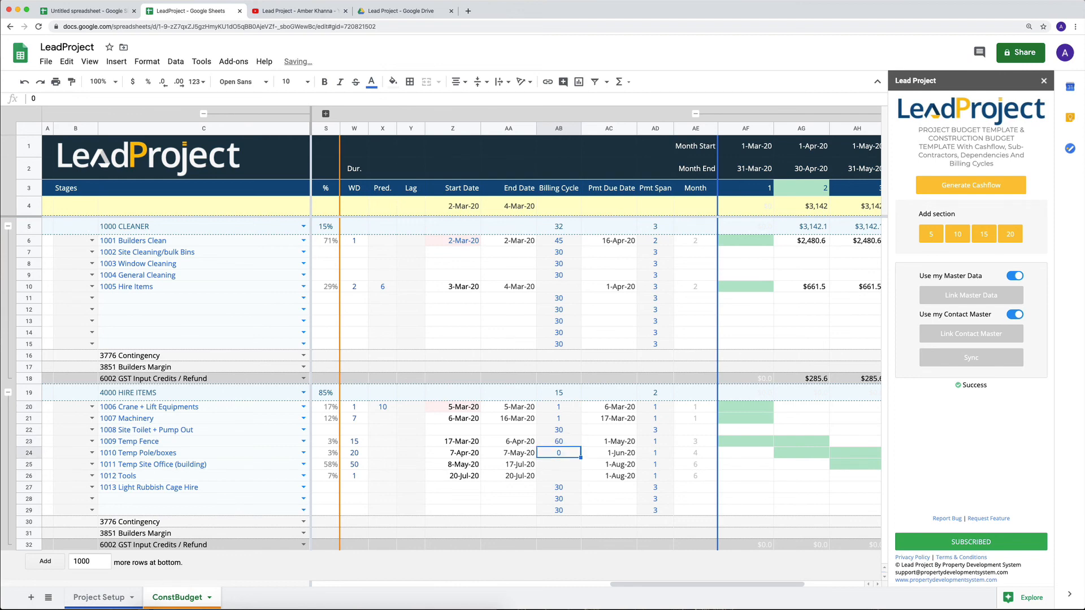
pyautogui.write('60')
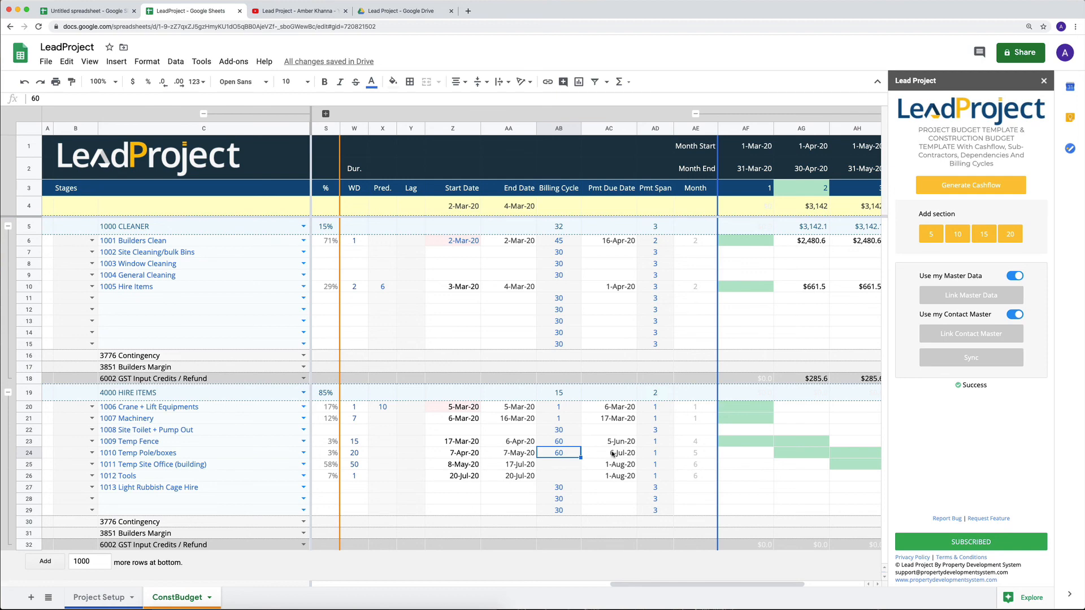
# - Generate the monthly cashflow and check the status in the Month column for the 4000 HIRE ITEMS section
pyautogui.hscroll(5, 613, 455)
pyautogui.click(983, 187)
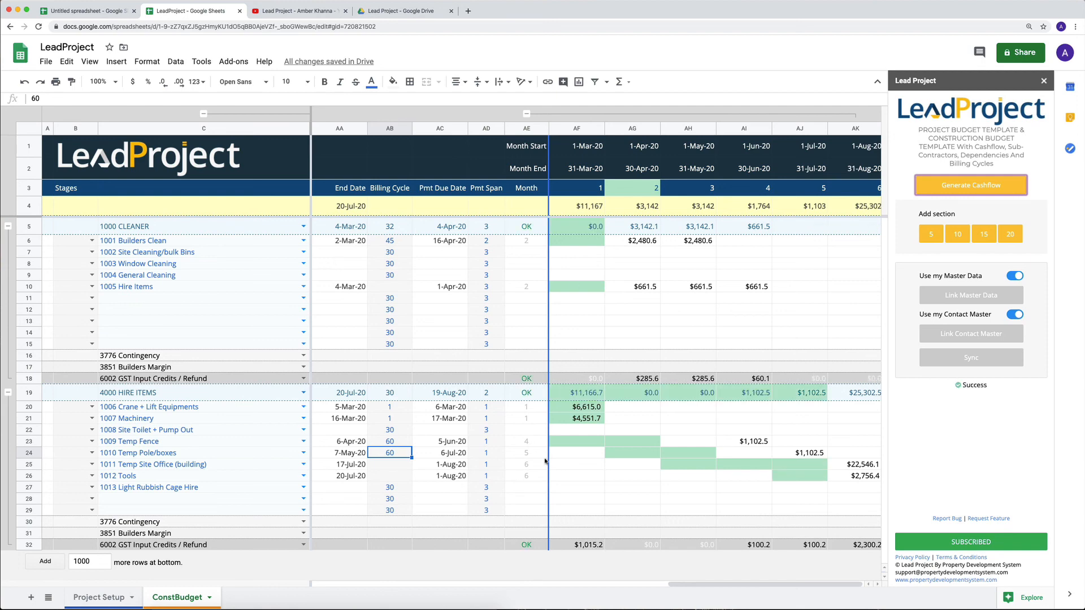
pyautogui.click(526, 394)
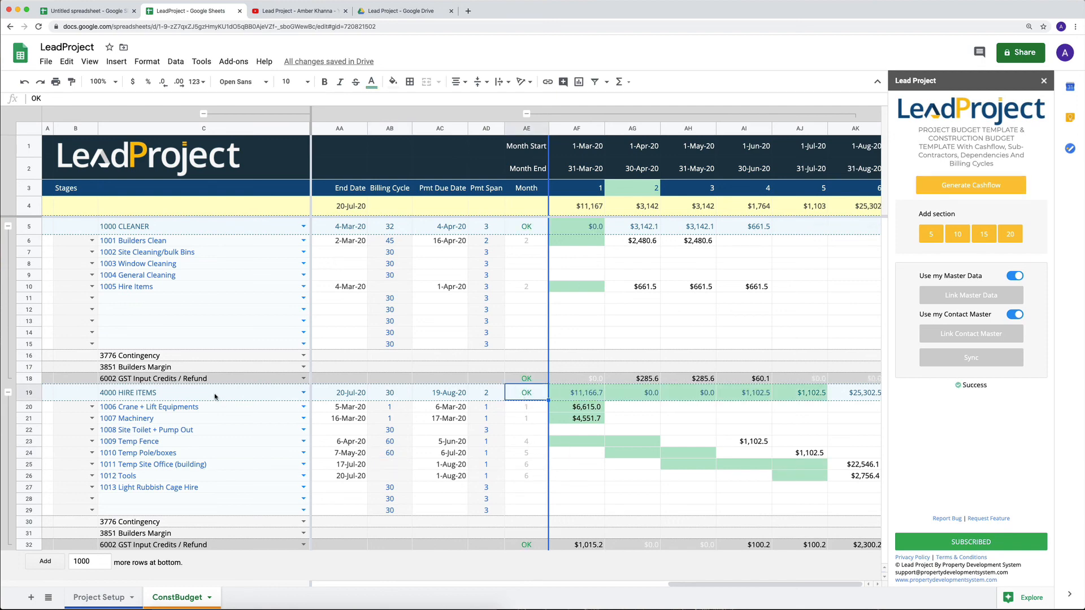
# - Review the budget costs, schedule dates and monthly payment distribution of the 1000 CLEANER and 4000 HIRE ITEMS sections
pyautogui.hscroll(-10, 317, 416)
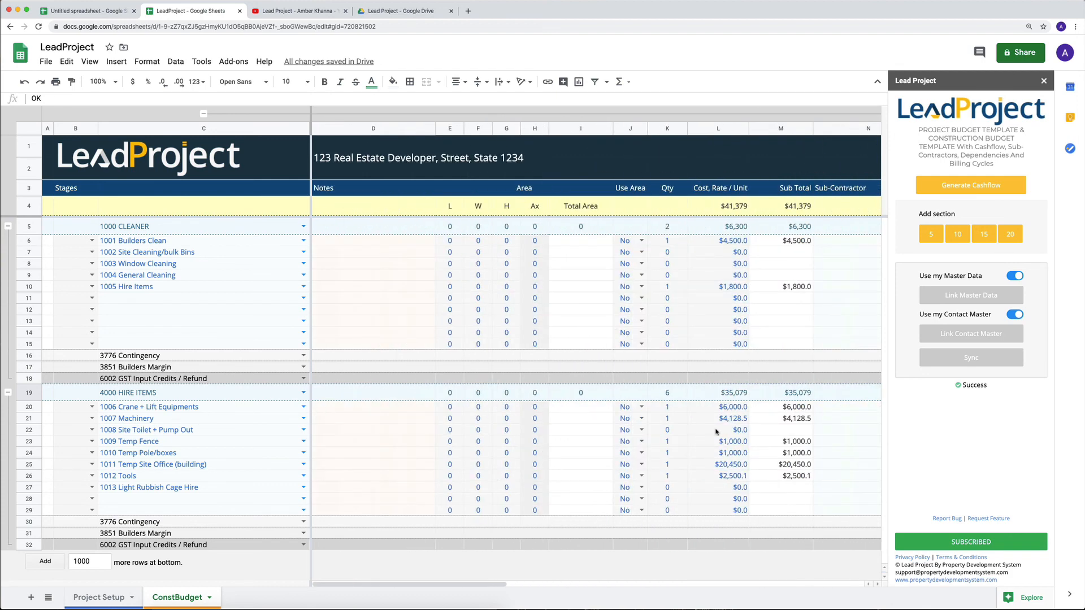
pyautogui.hscroll(3, 700, 421)
pyautogui.hscroll(5, 612, 402)
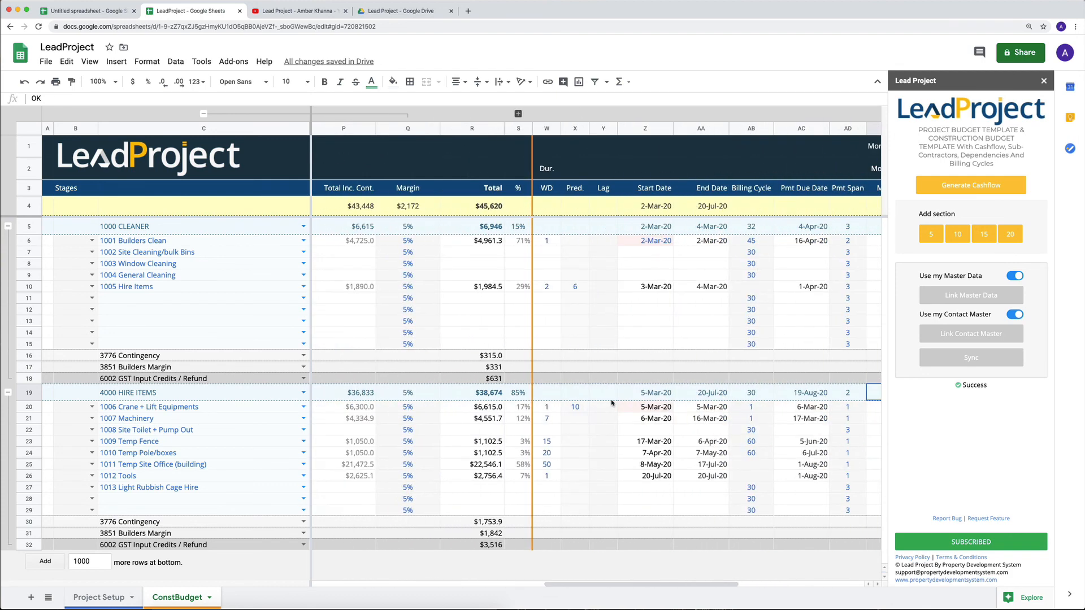
pyautogui.hscroll(3, 464, 390)
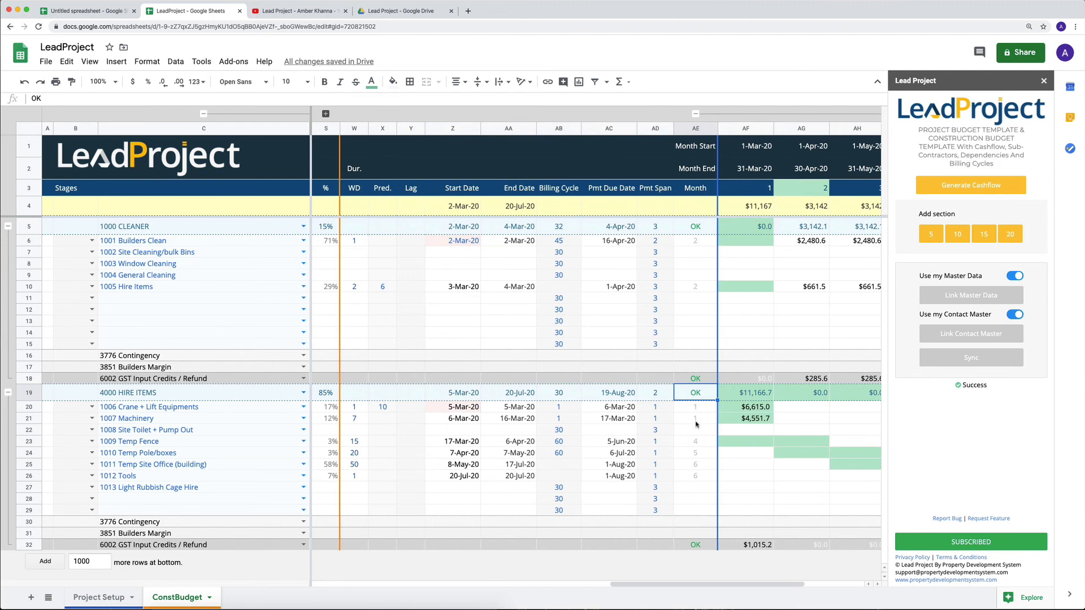
pyautogui.hscroll(3, 695, 426)
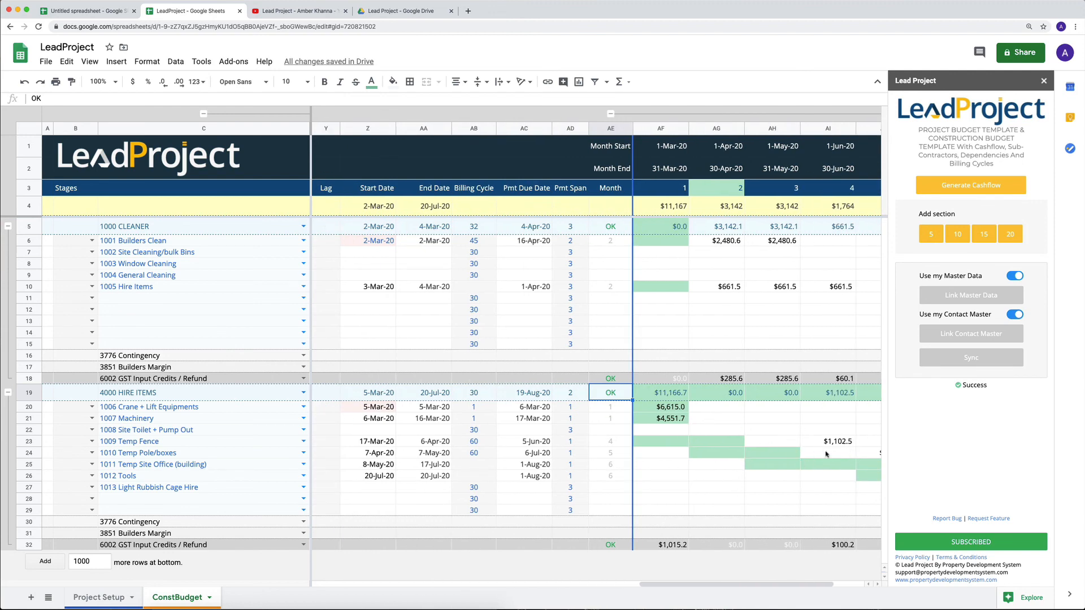
pyautogui.hscroll(3, 808, 432)
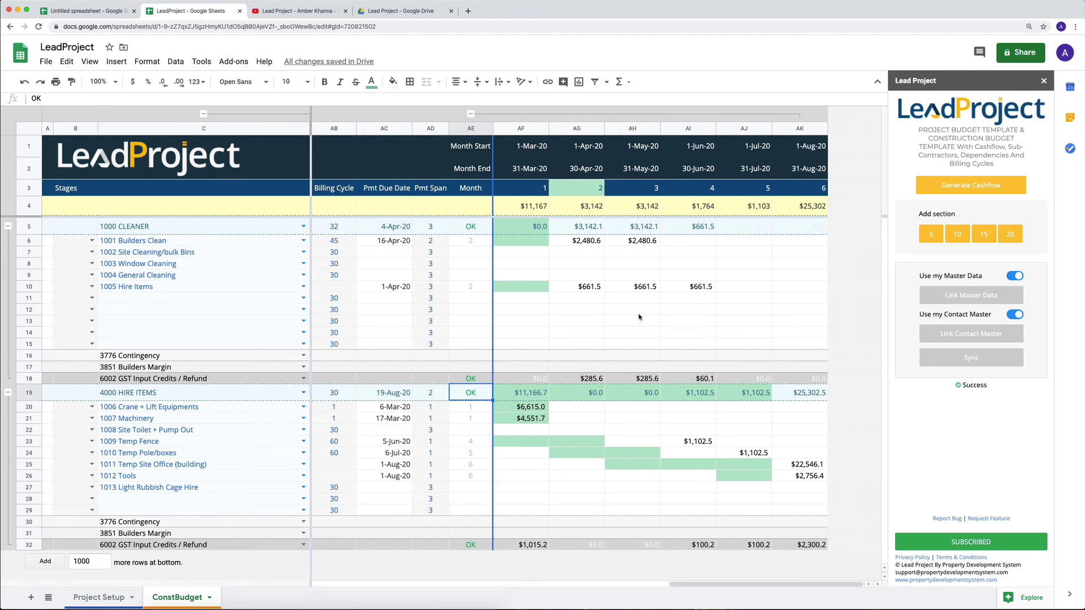
pyautogui.hscroll(-1, 640, 317)
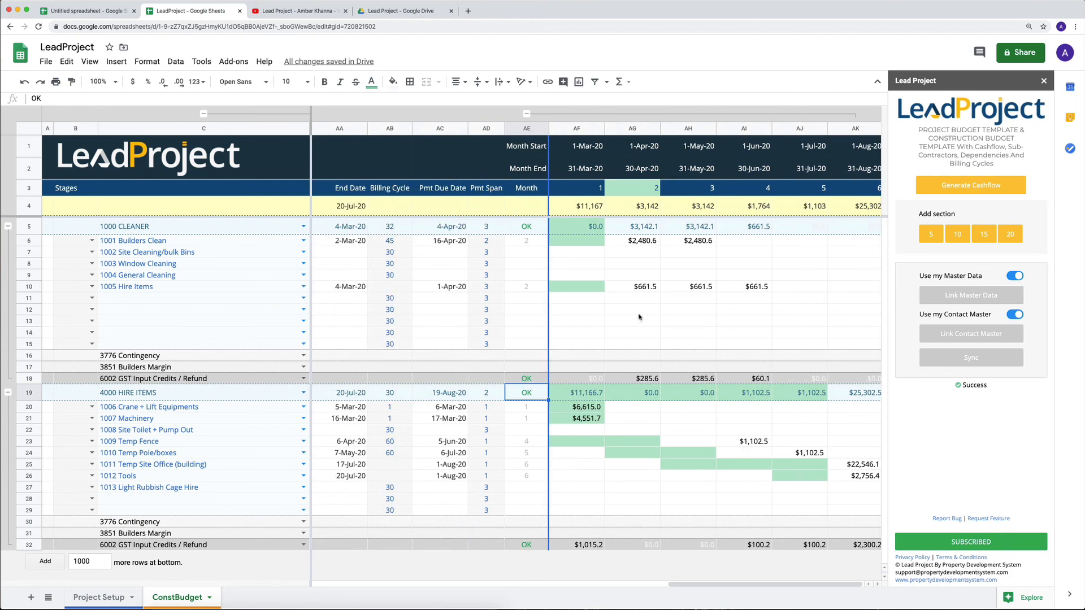
pyautogui.hscroll(-10, 640, 317)
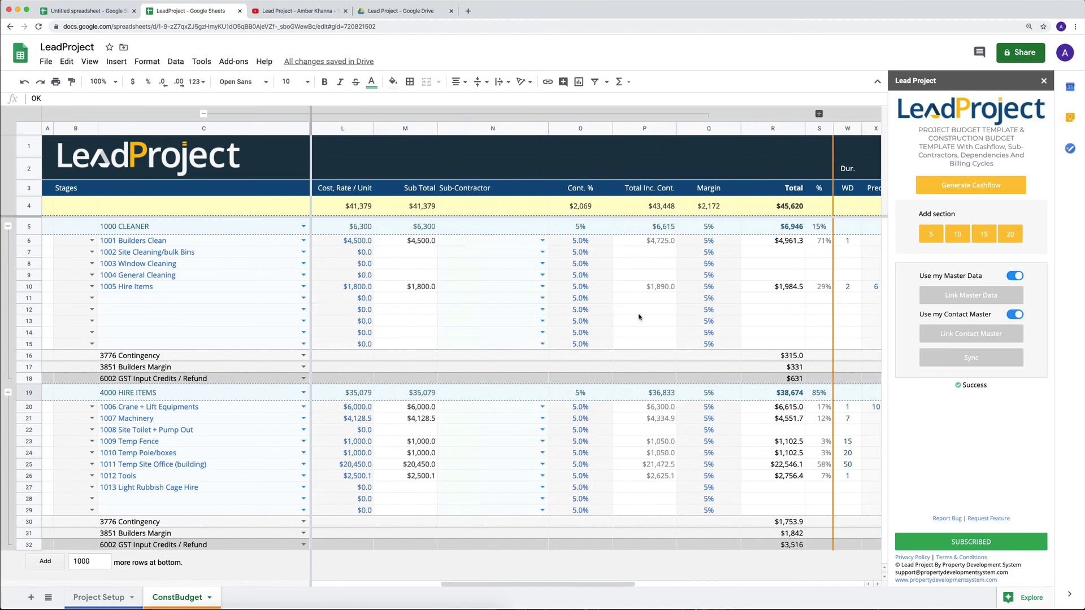